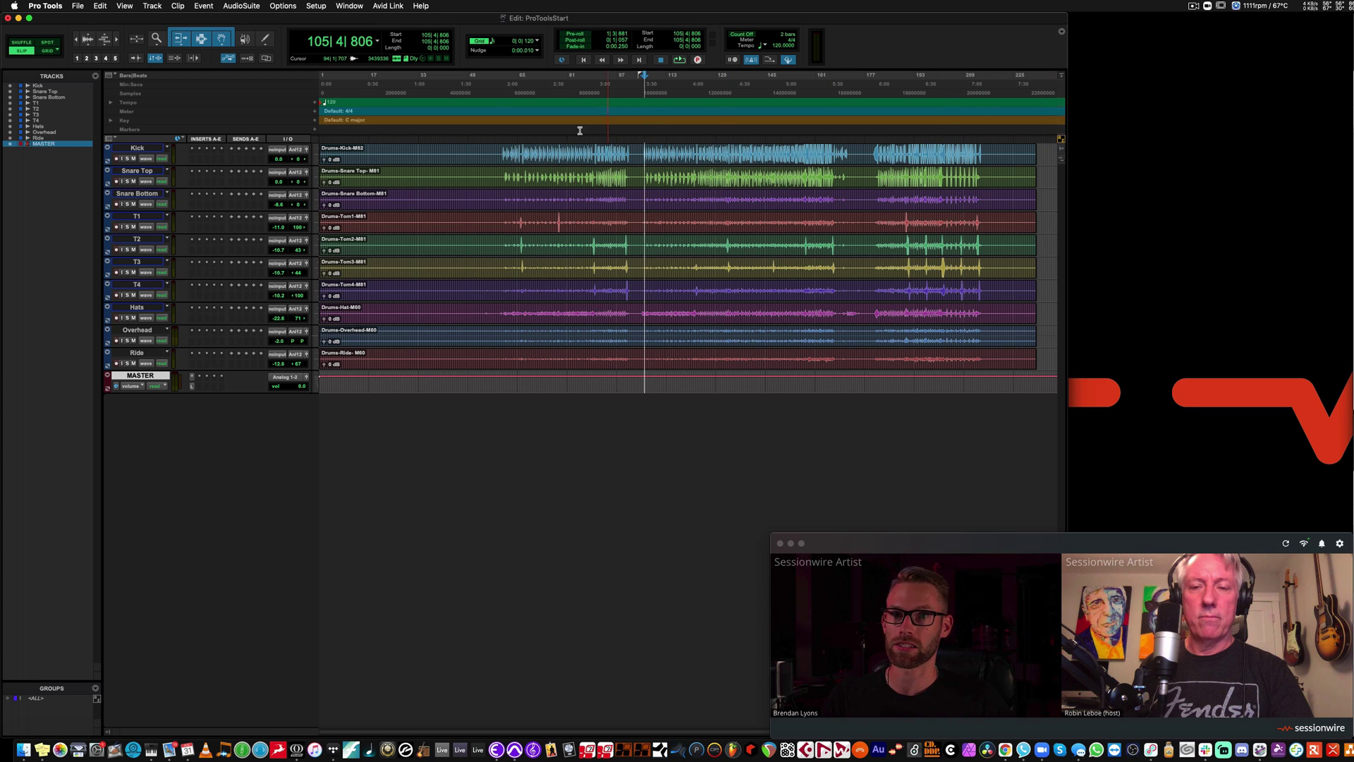
Review and close the Playback Engine settings, then switch to the Mix window.
left_click(316, 5)
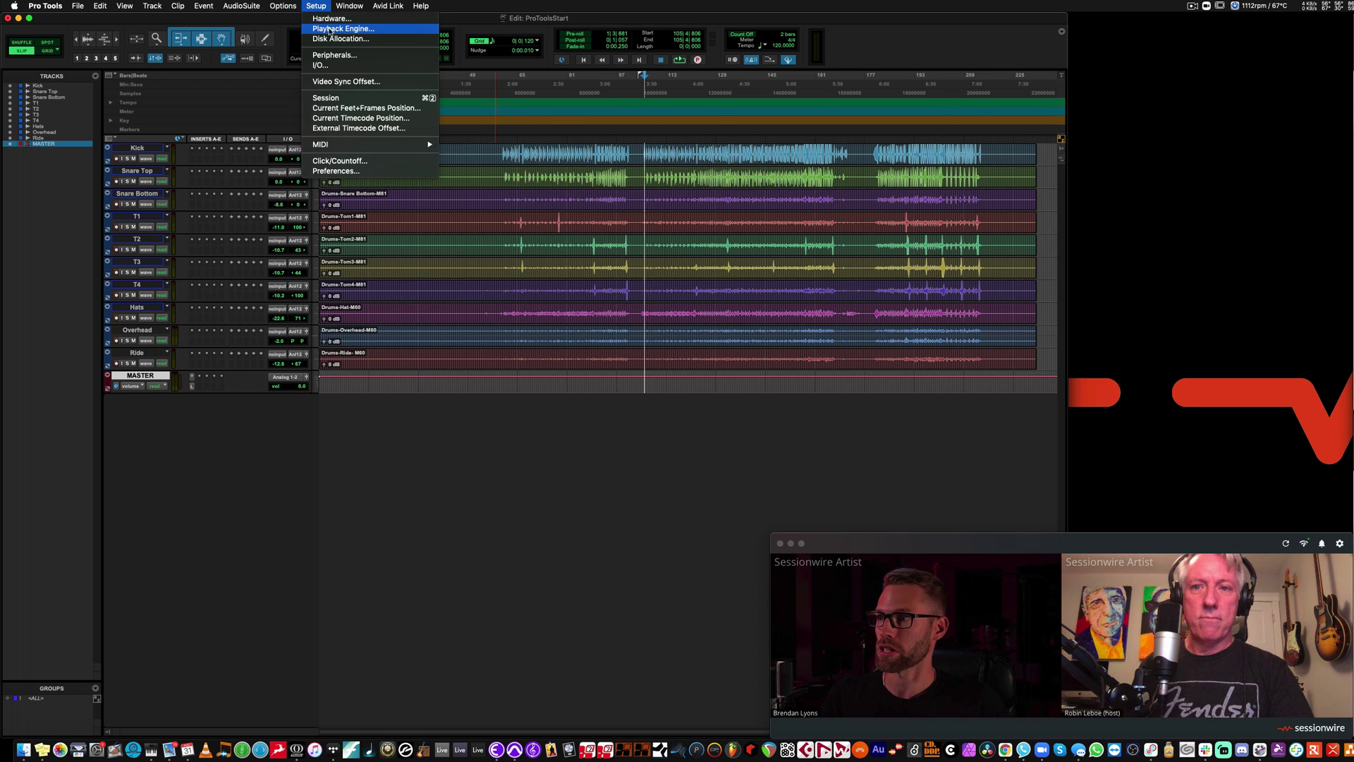
left_click(329, 28)
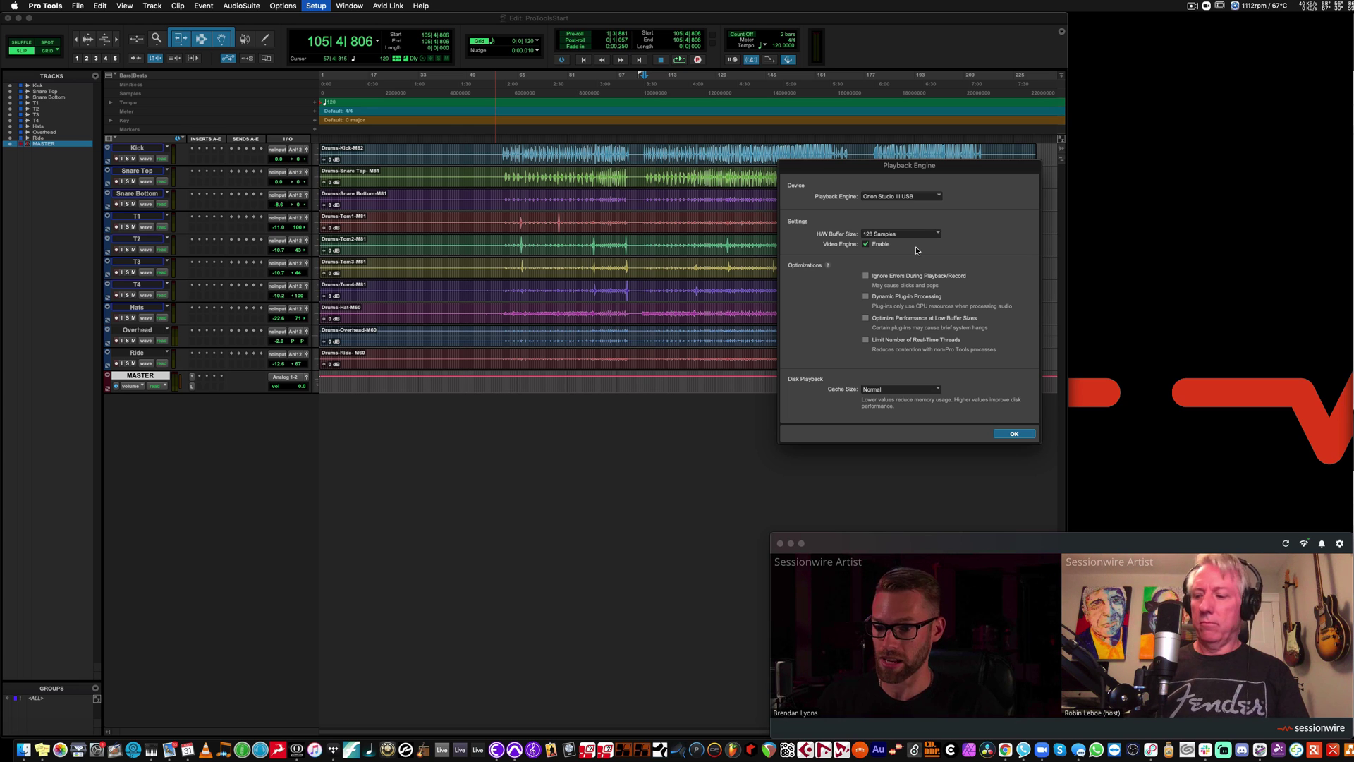
left_click(1014, 433)
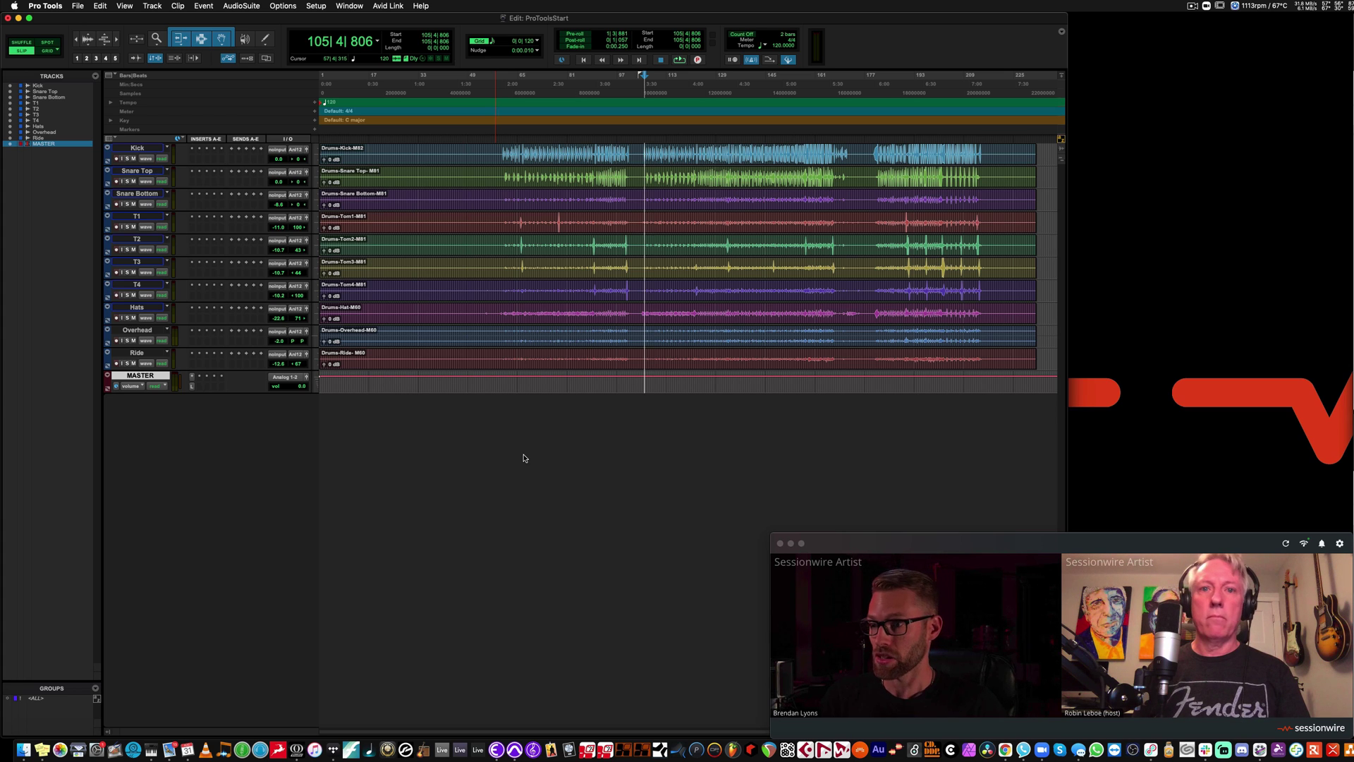
key("super+equal")
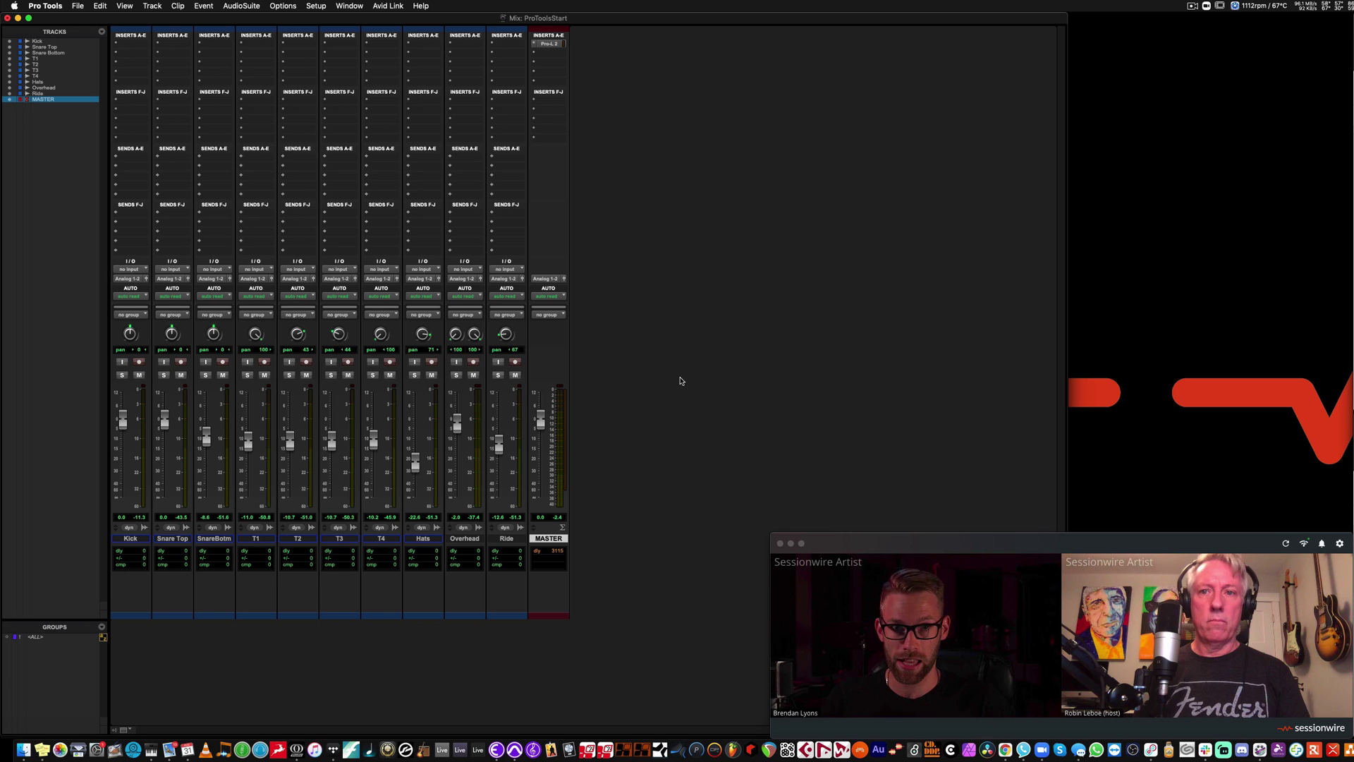
Insert Sessionwire Send (stereo) on the MASTER track, move its window aside, and start playback.
left_click(558, 85)
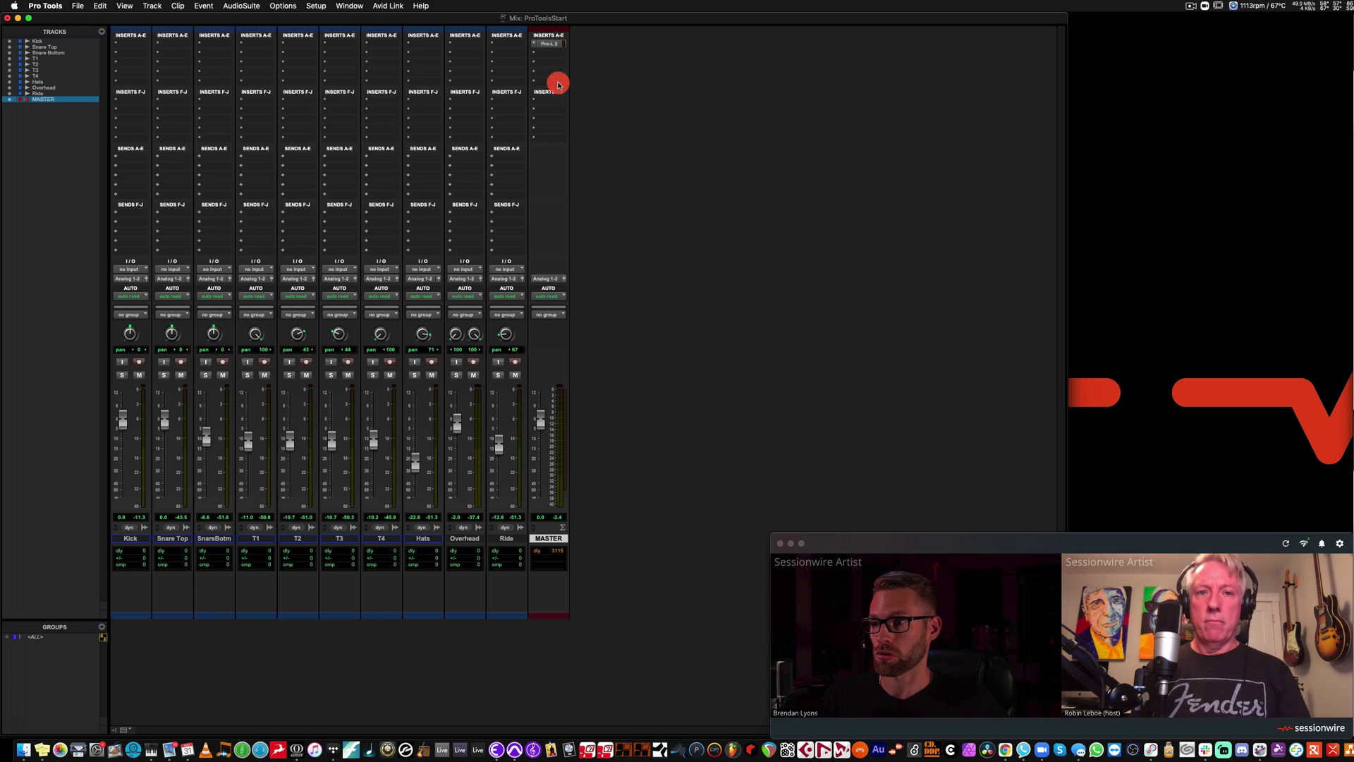
left_click(558, 85)
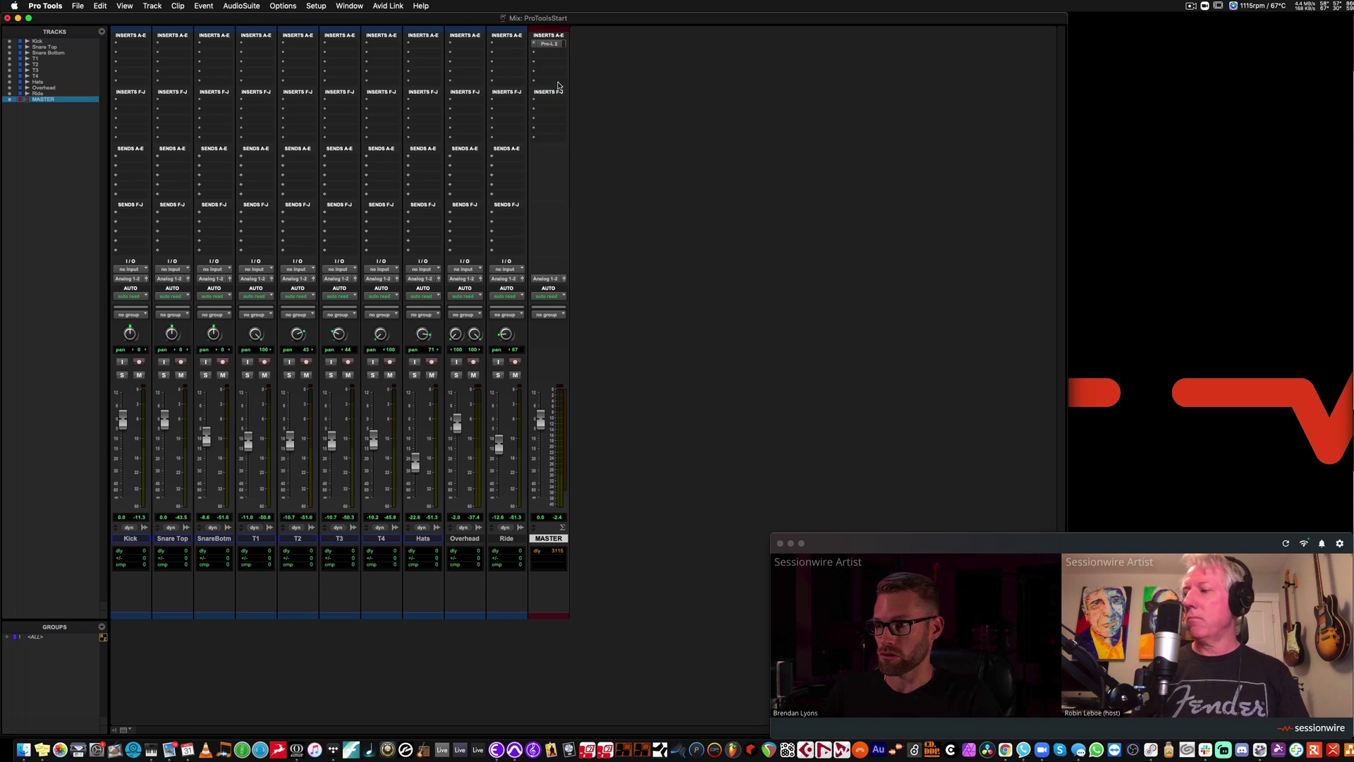
left_click(558, 85)
type("session")
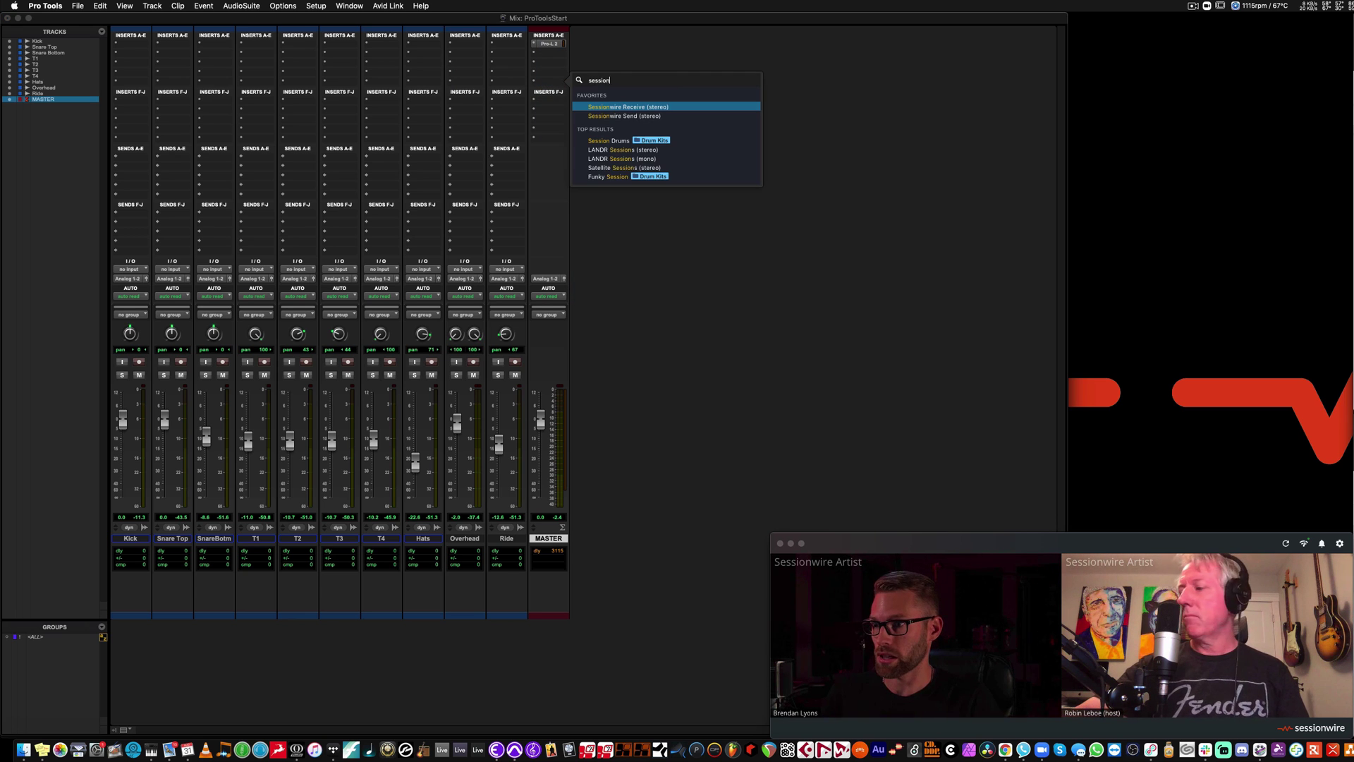
left_click(604, 116)
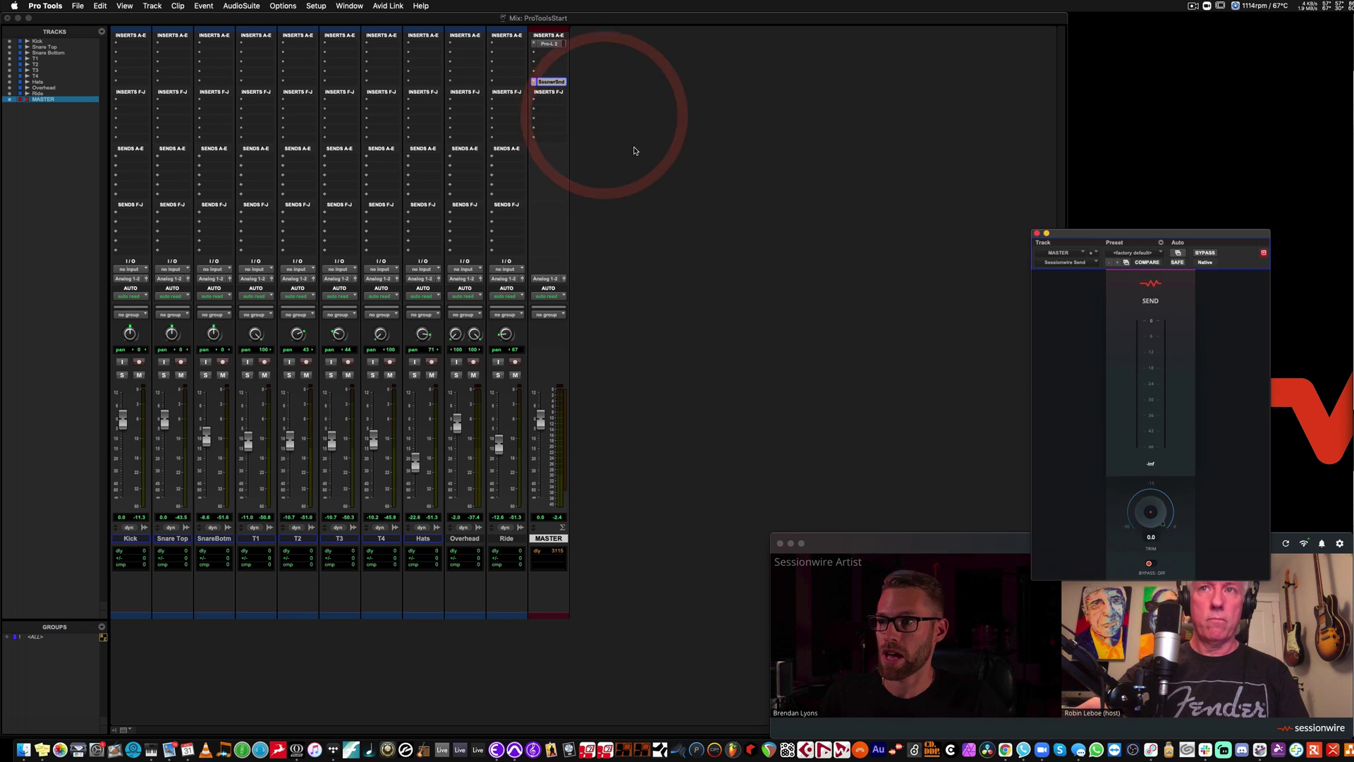
left_click_drag(1150, 230, 1190, 84)
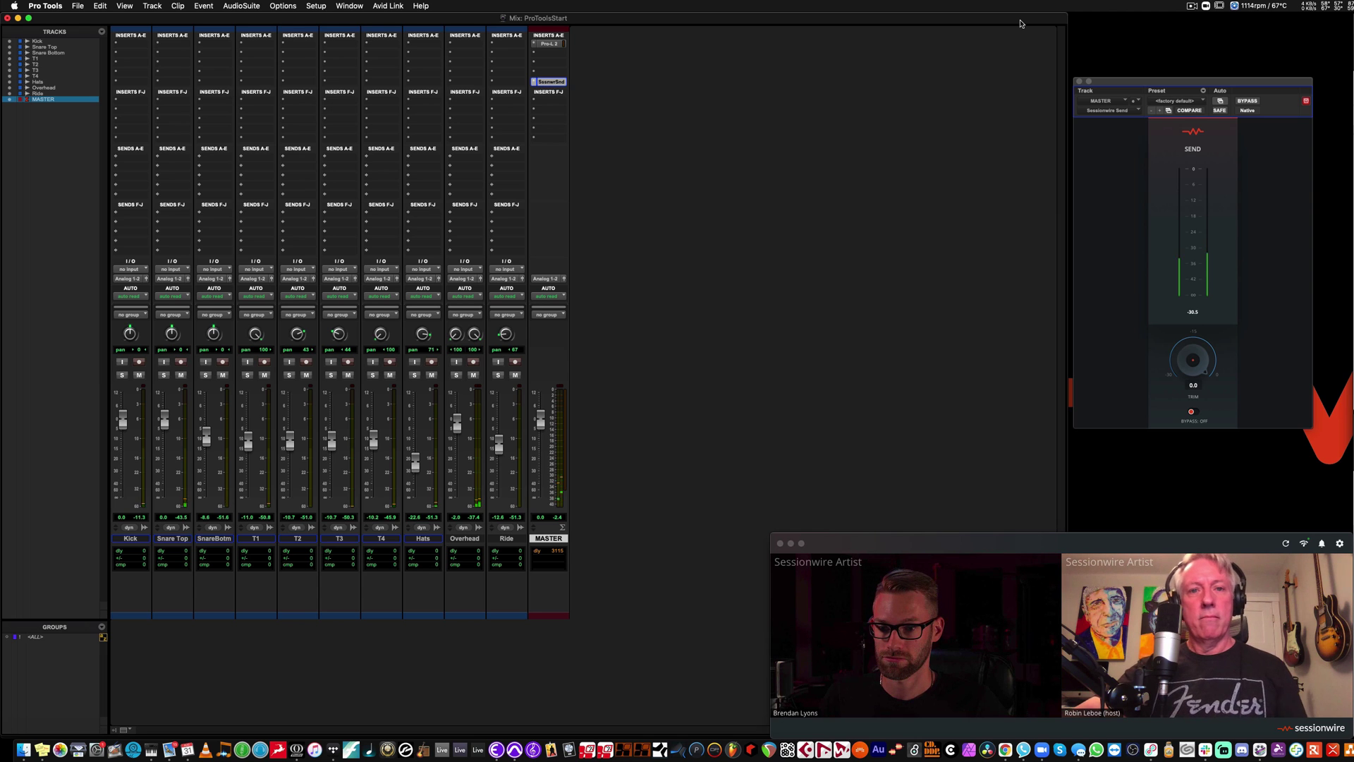
key("space")
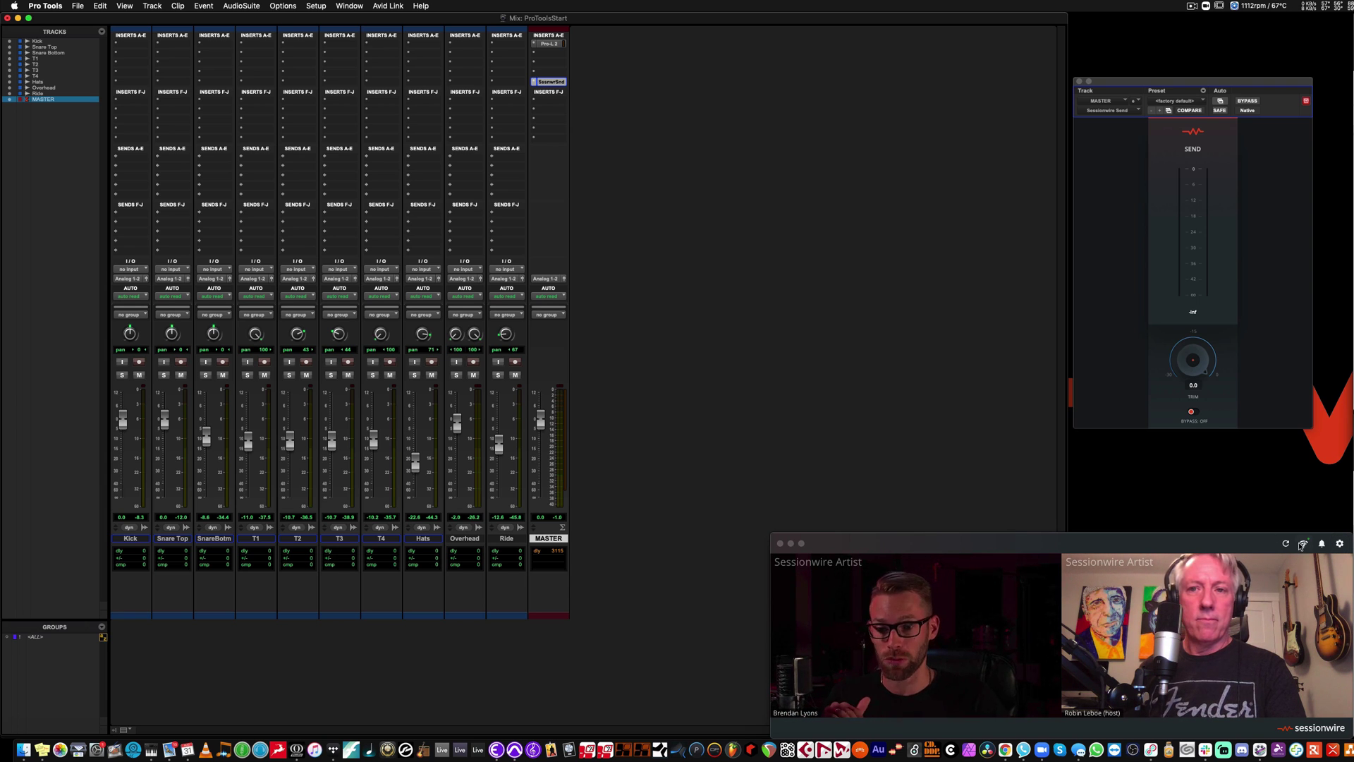
left_click(1339, 544)
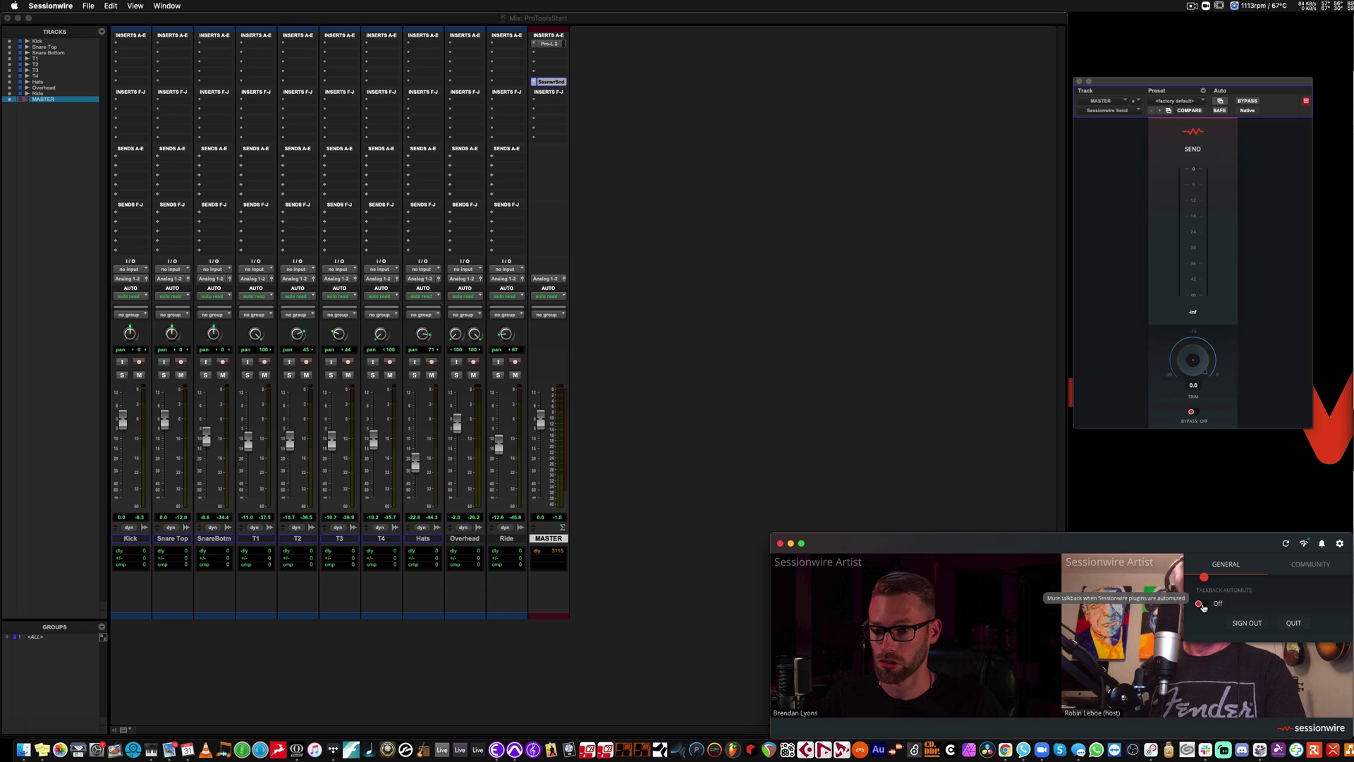
left_click(1341, 545)
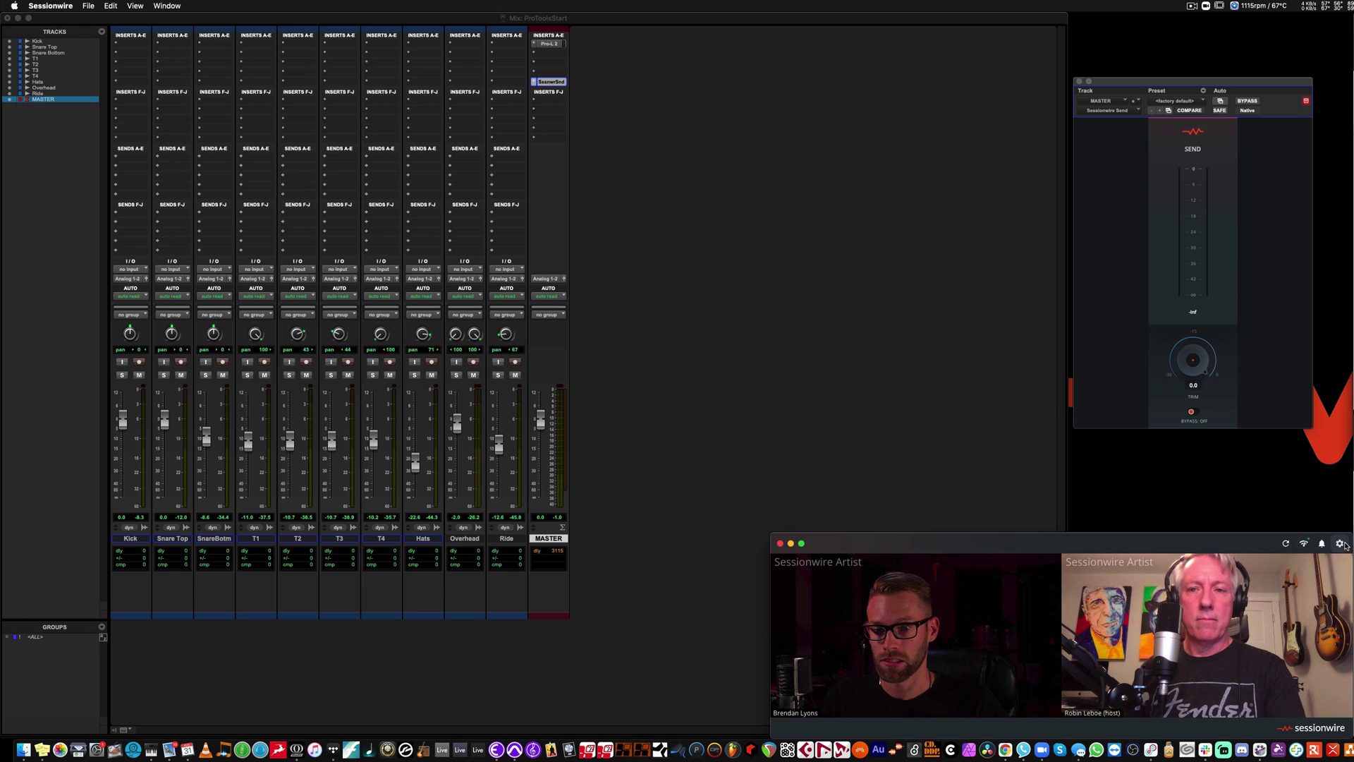
left_click(811, 24)
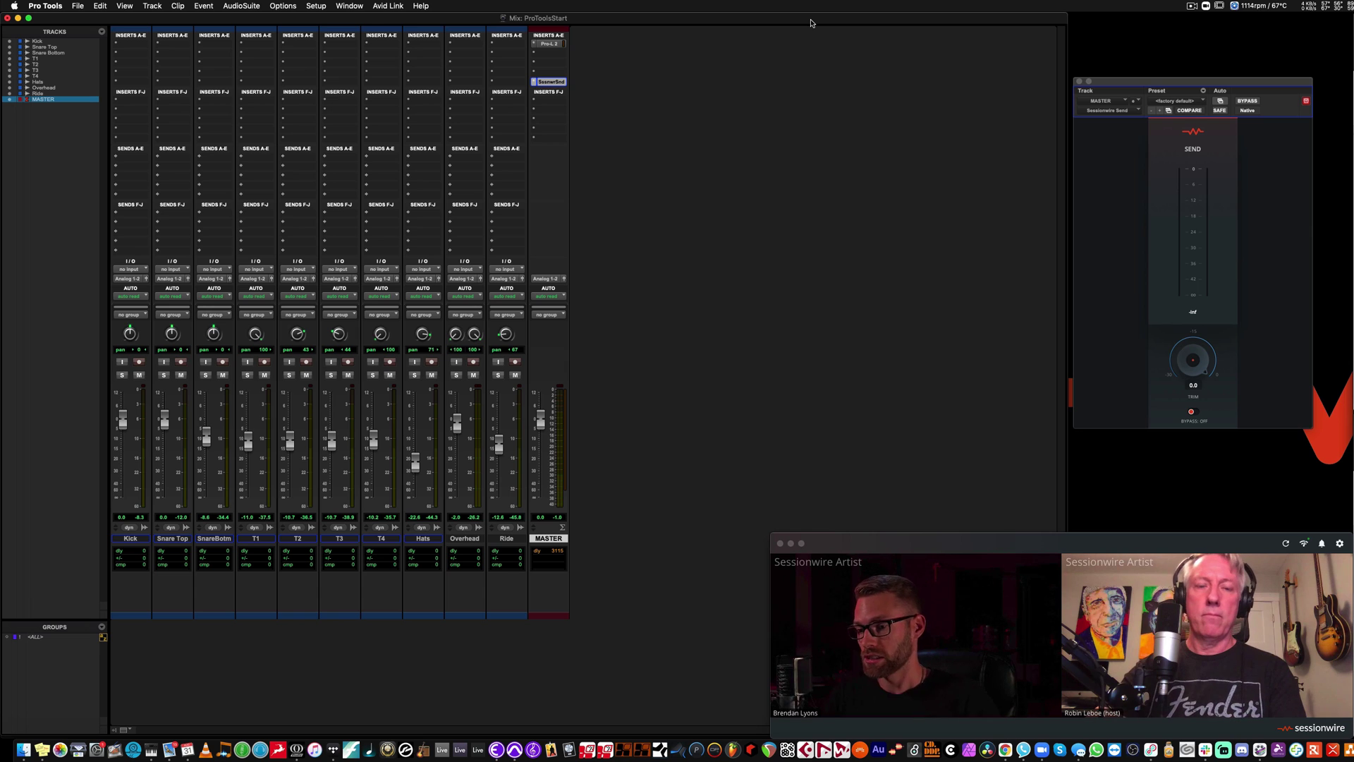
key("space")
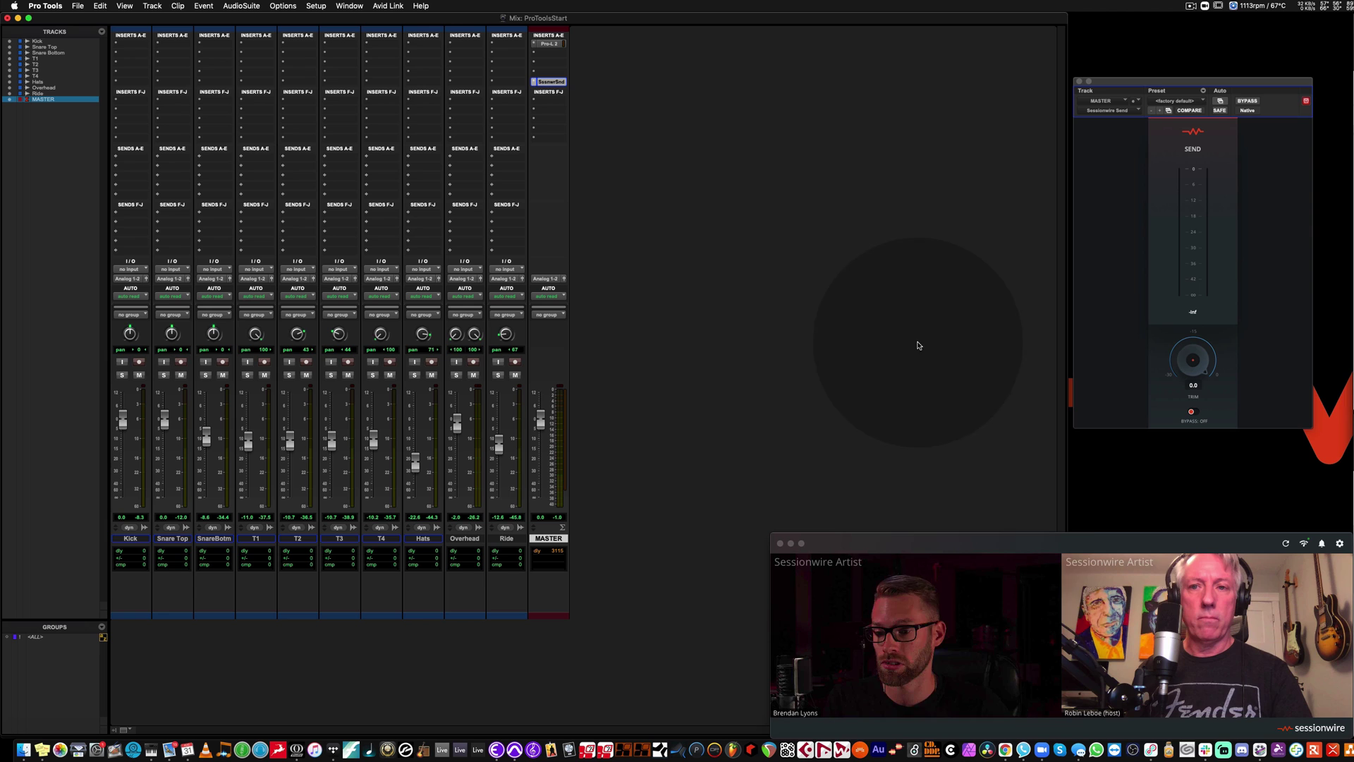
left_click(949, 700)
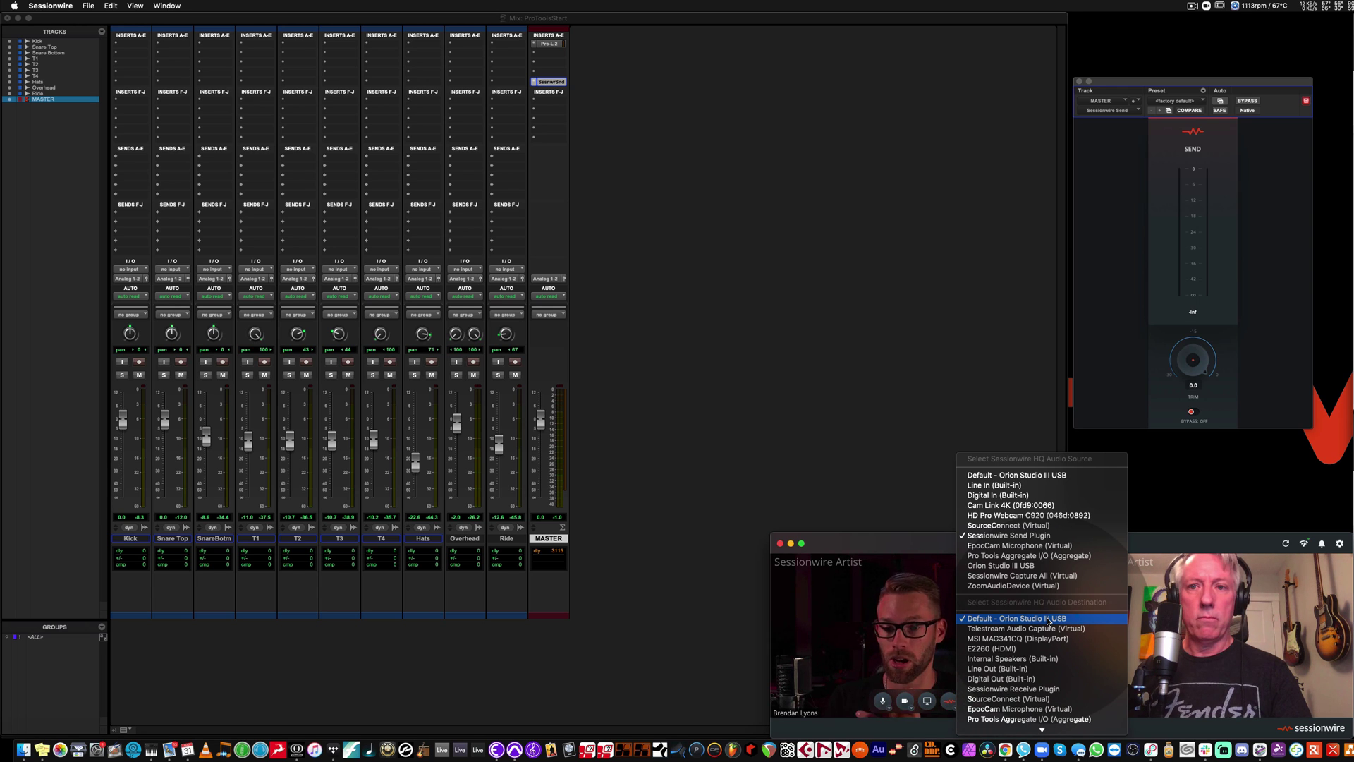
left_click(1165, 544)
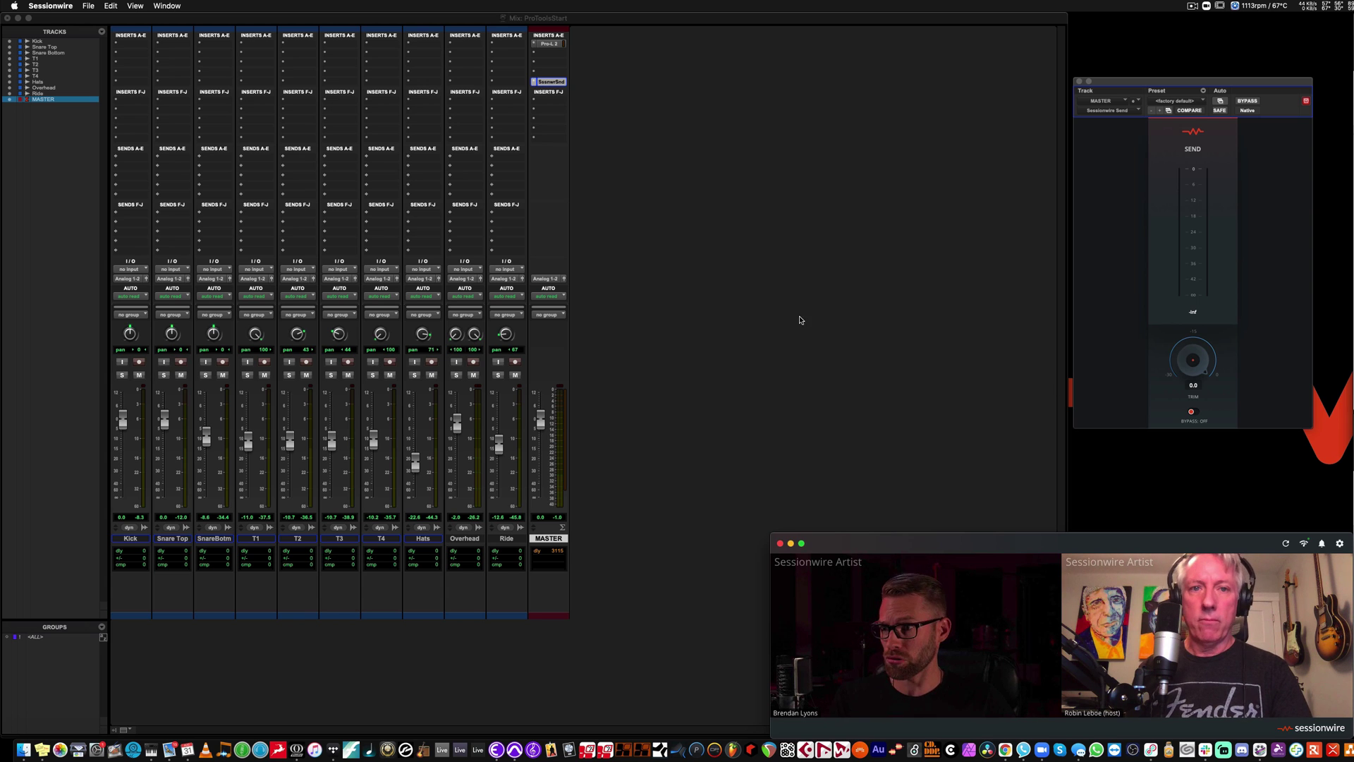
Create a new Aux Input track named 'SW HQ Rcv' after the Ride track.
left_click(519, 538)
left_click(152, 6)
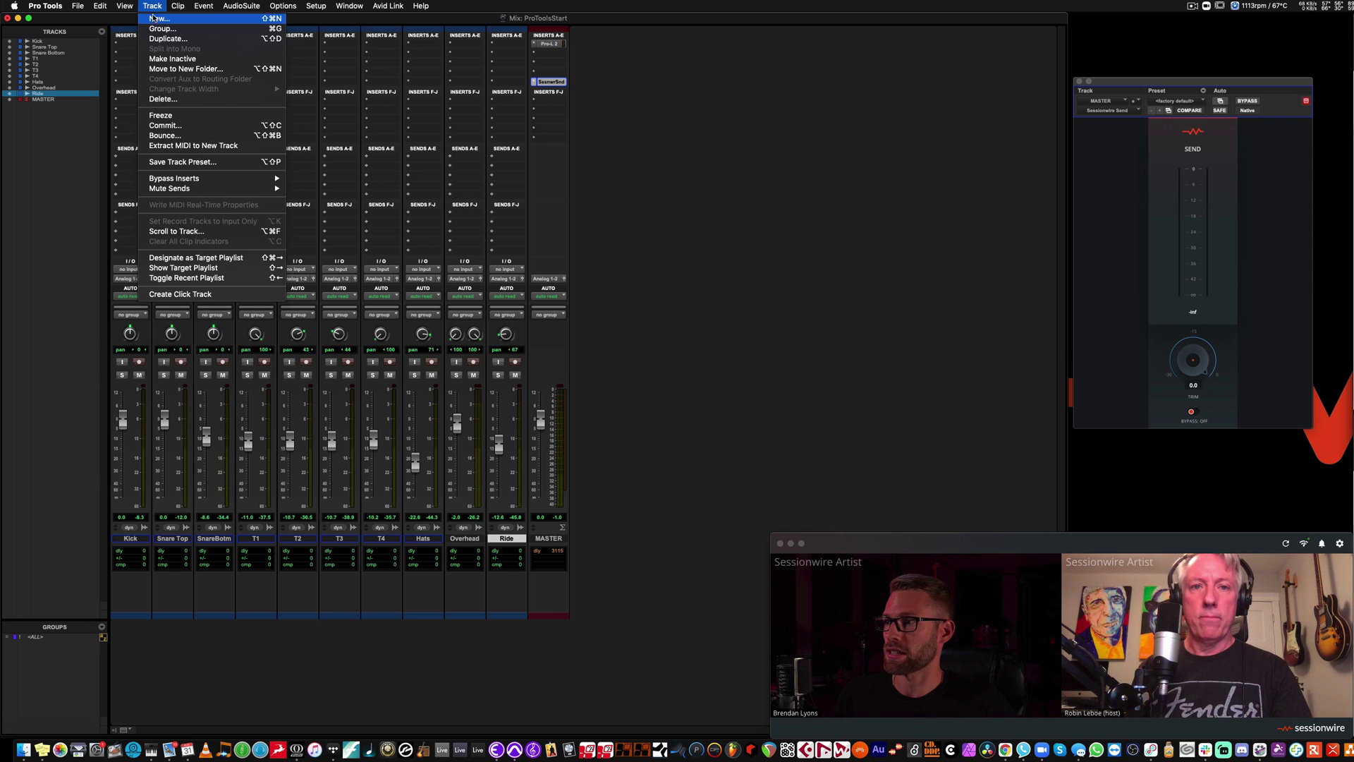
left_click(153, 22)
left_click(864, 263)
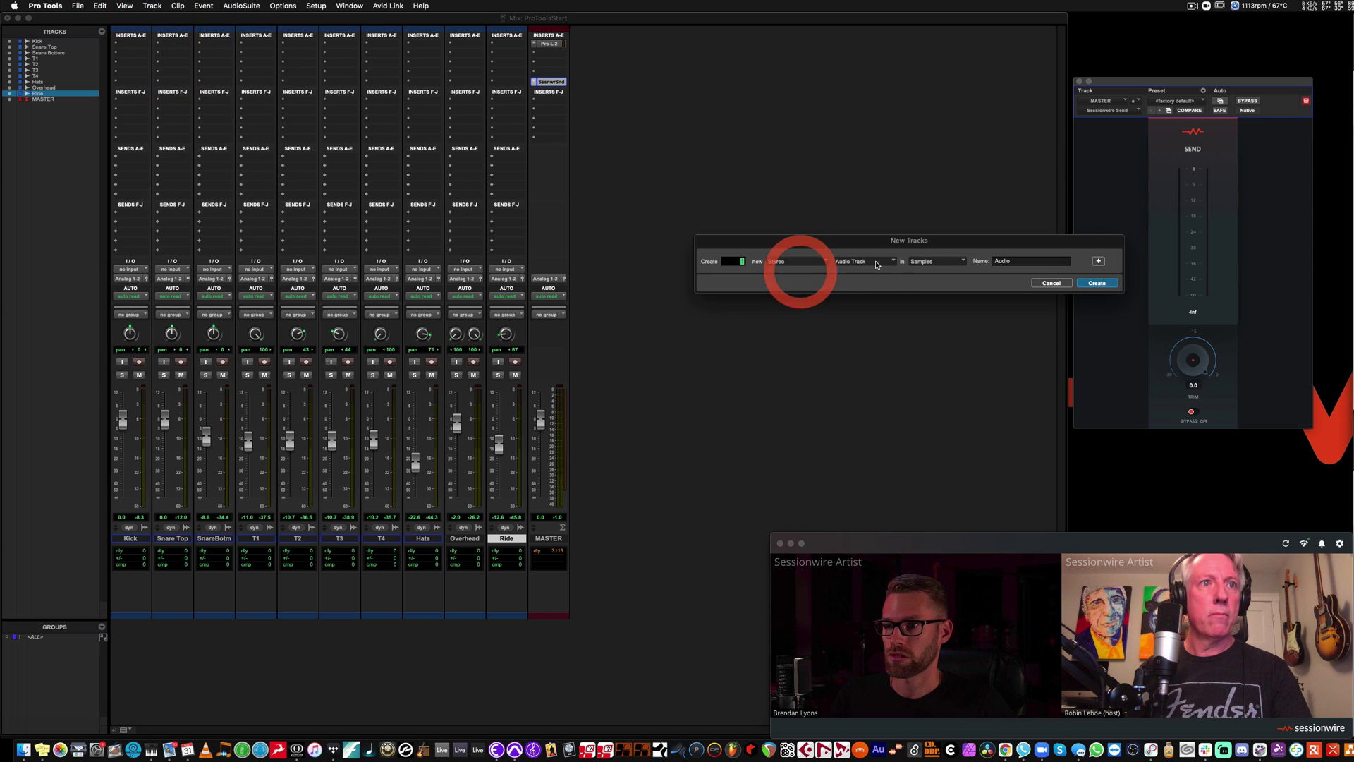
left_click(867, 272)
left_click(978, 264)
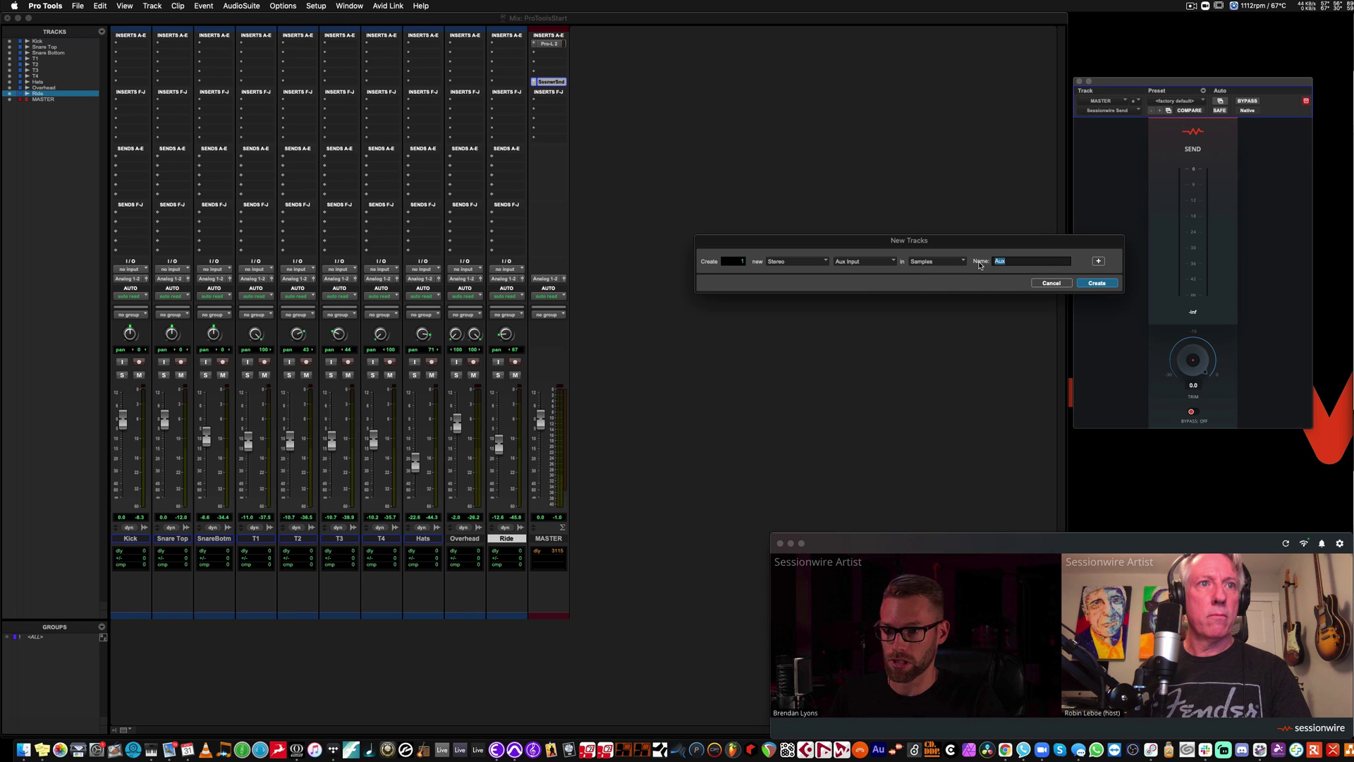
type("SW HQ Rec")
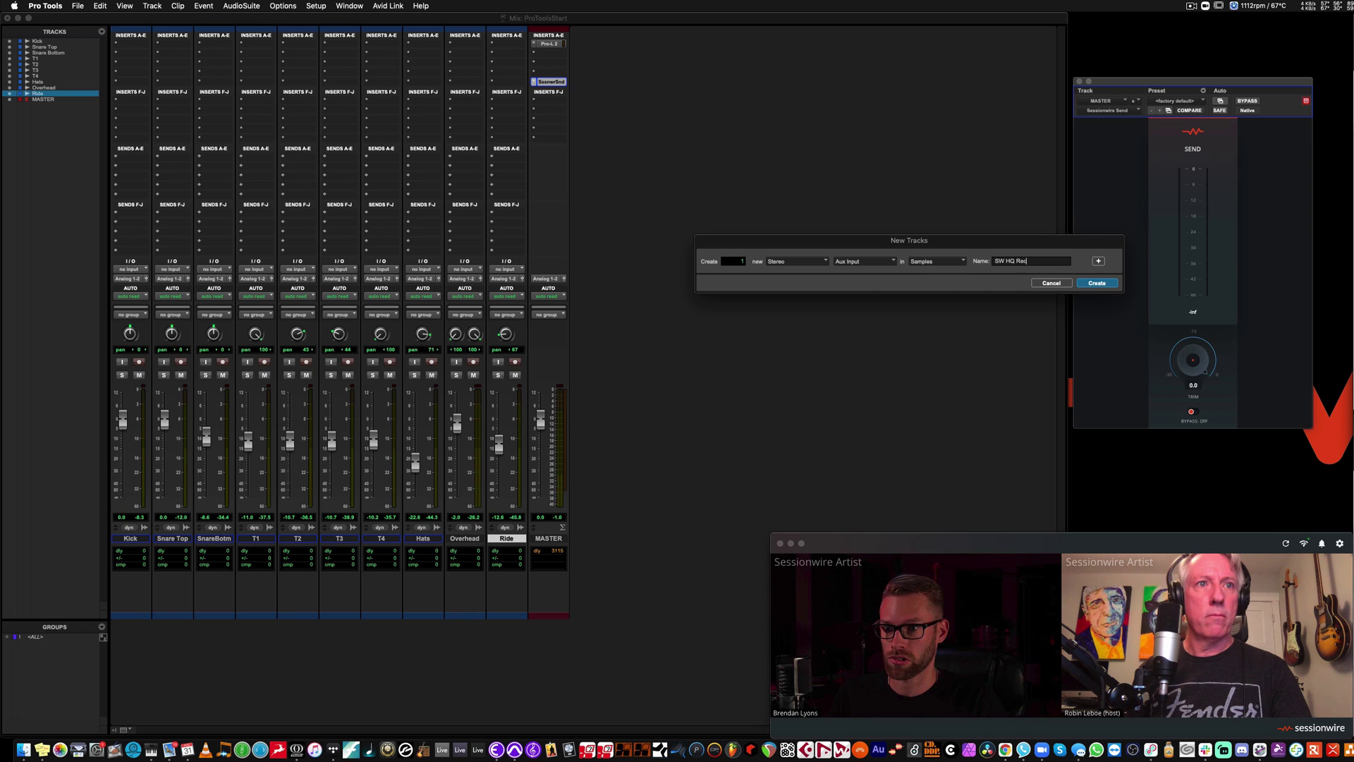
key("BackSpace")
key("BackSpace")
type("ch")
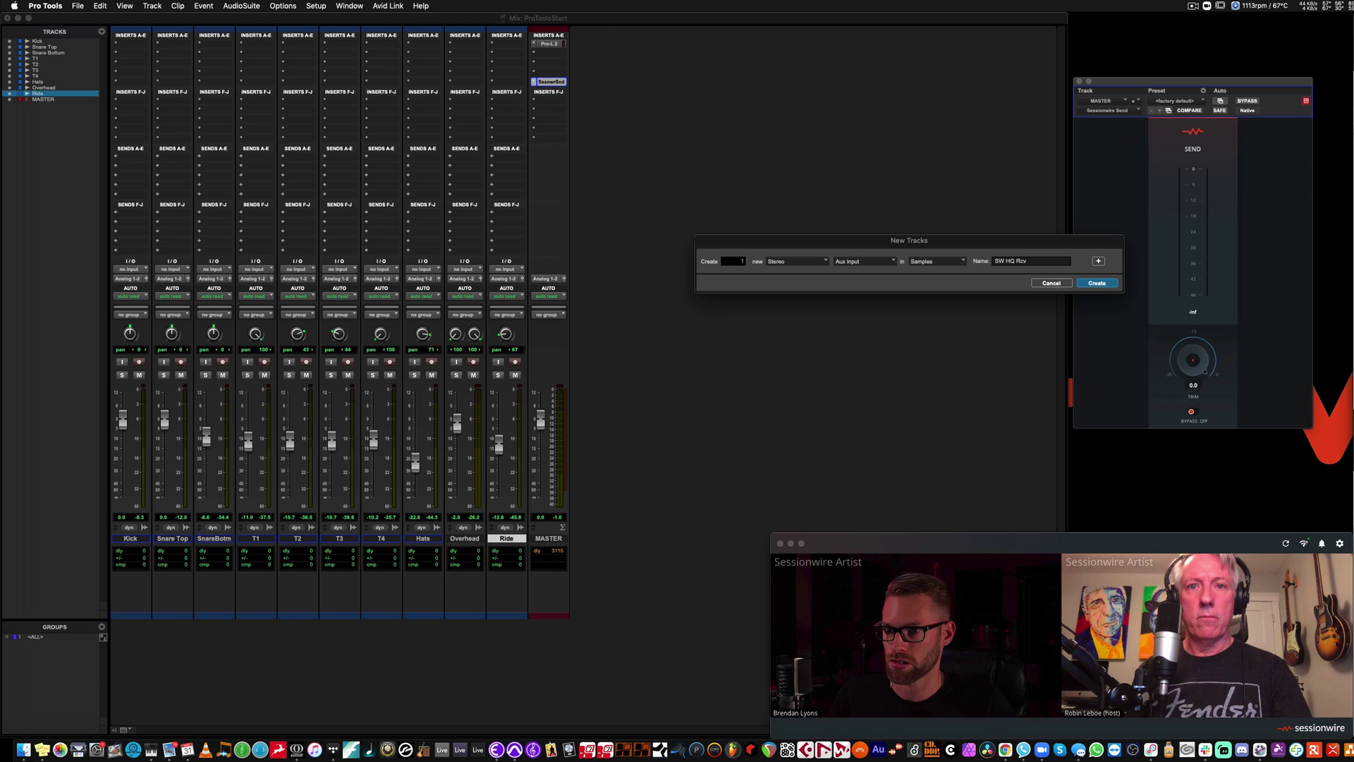
key("Return")
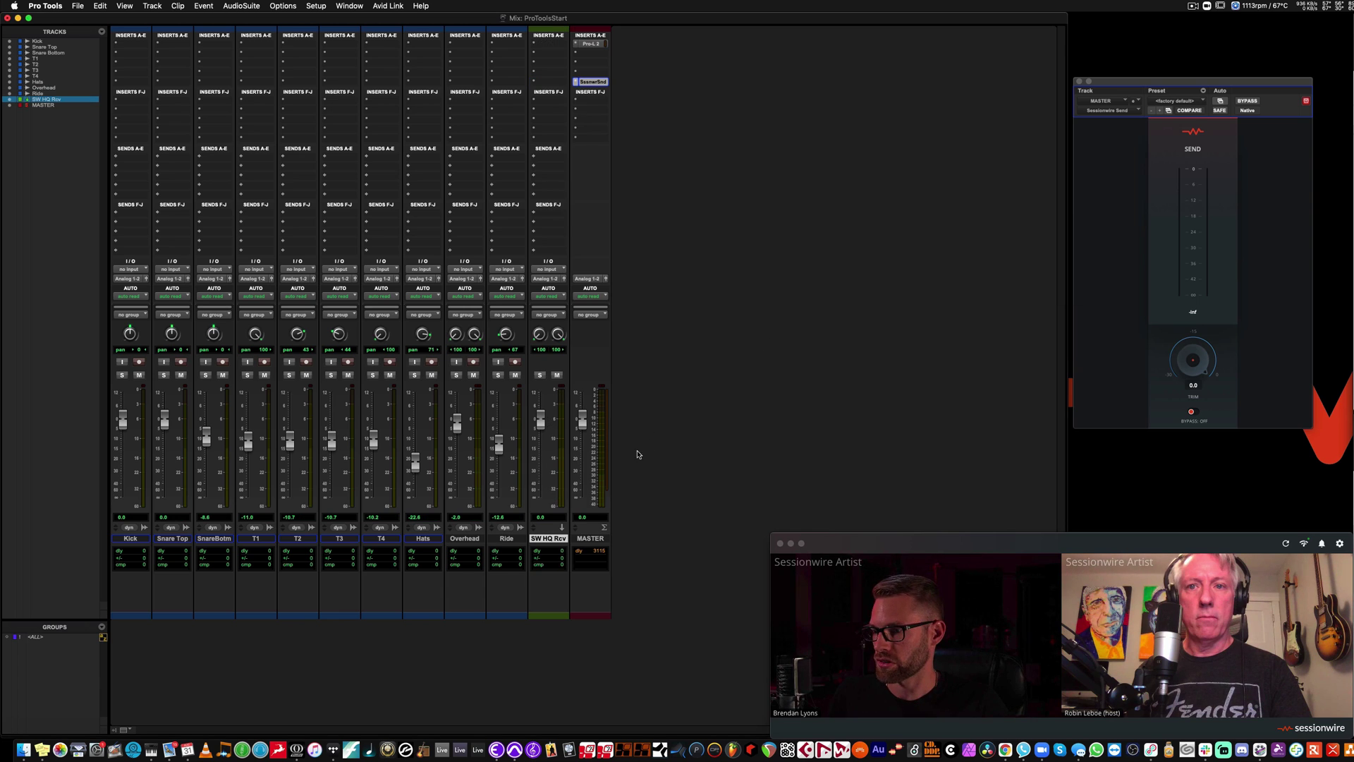
Insert the Sessionwire Receive (stereo) plug-in from the Other category on SW HQ Rcv.
left_click(564, 57)
mouse_move(568, 47)
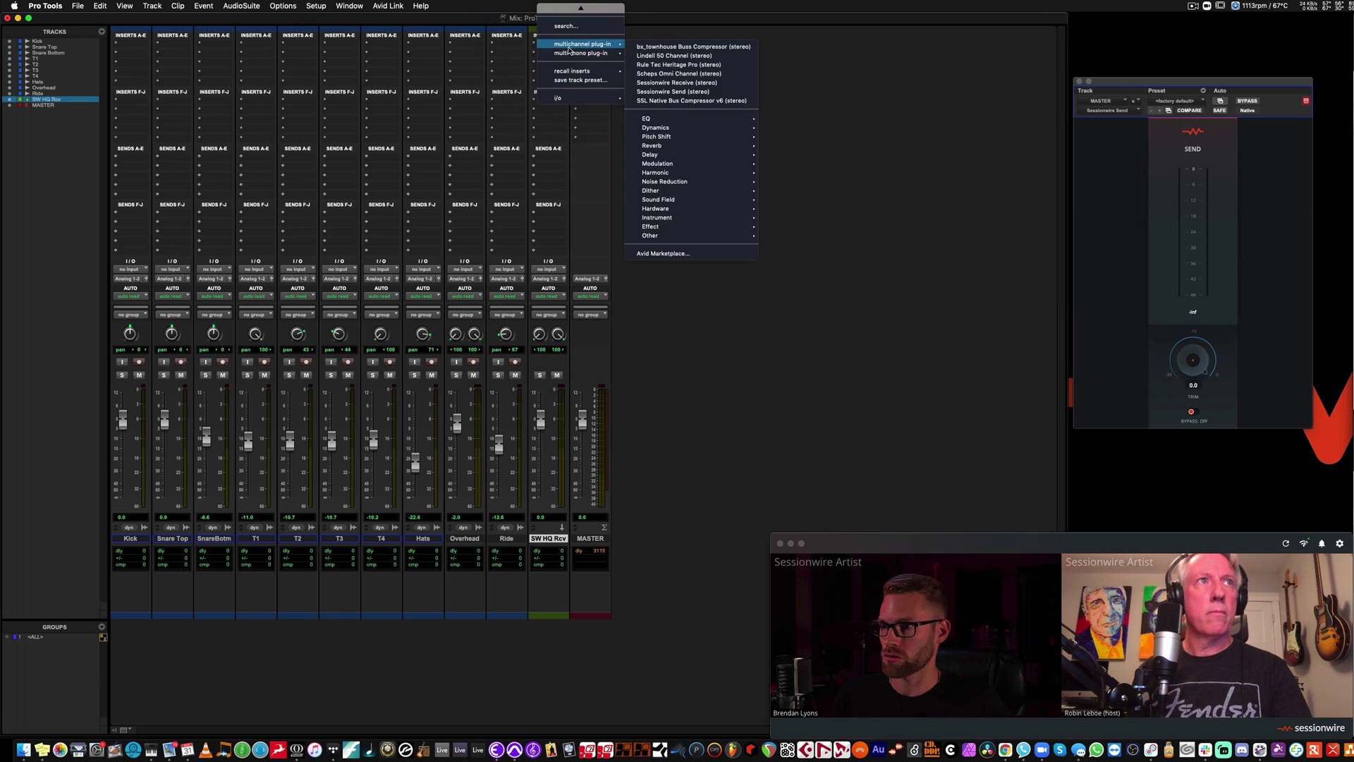
mouse_move(705, 235)
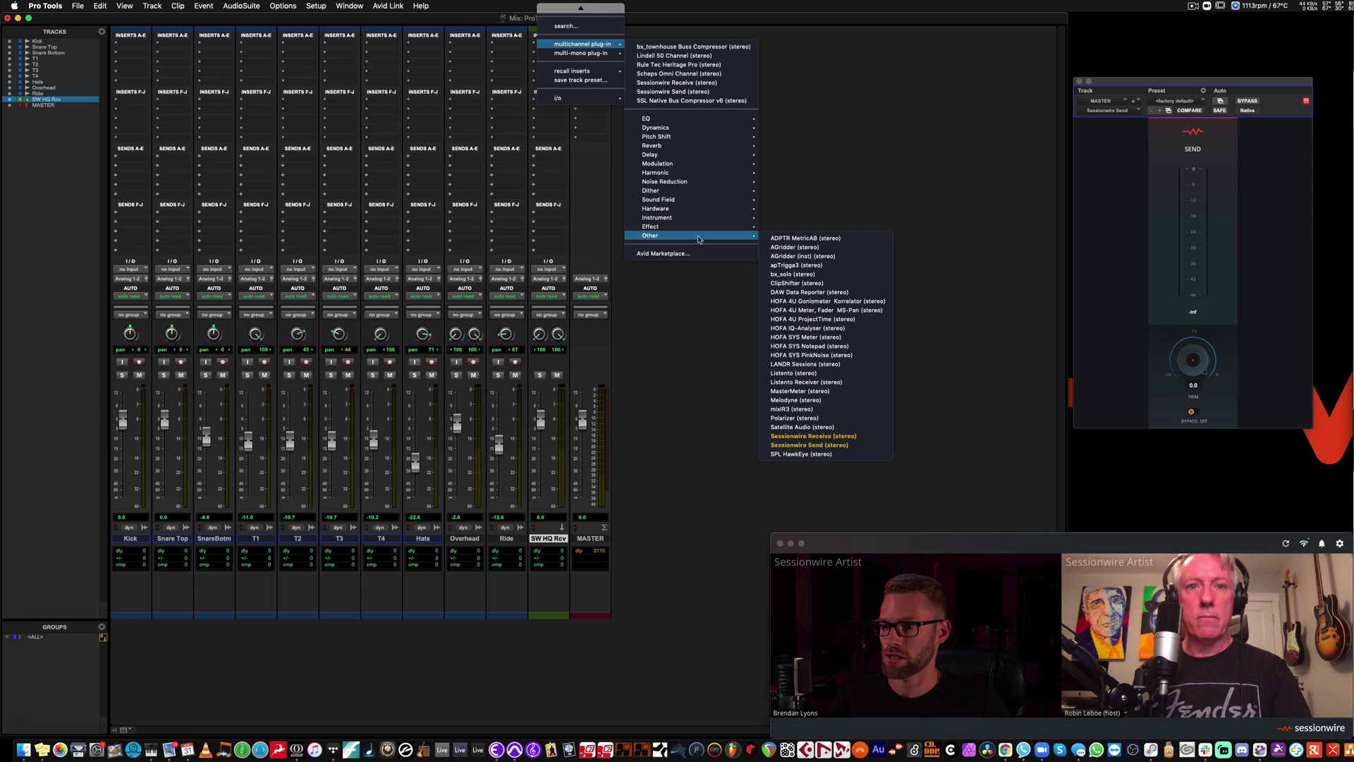
left_click(839, 435)
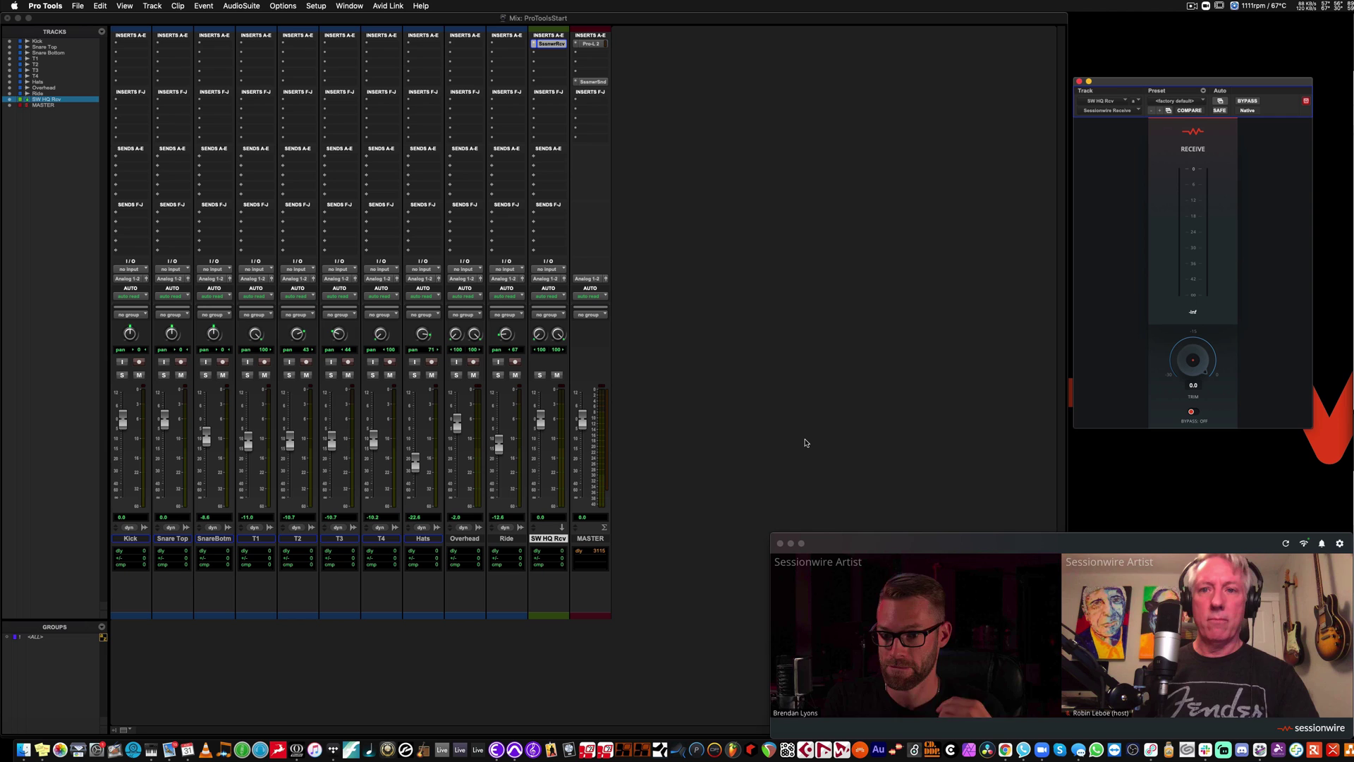
In Sessionwire's HQ audio options, choose Sessionwire Receive Plugin as the HQ Audio Destination.
mouse_move(919, 719)
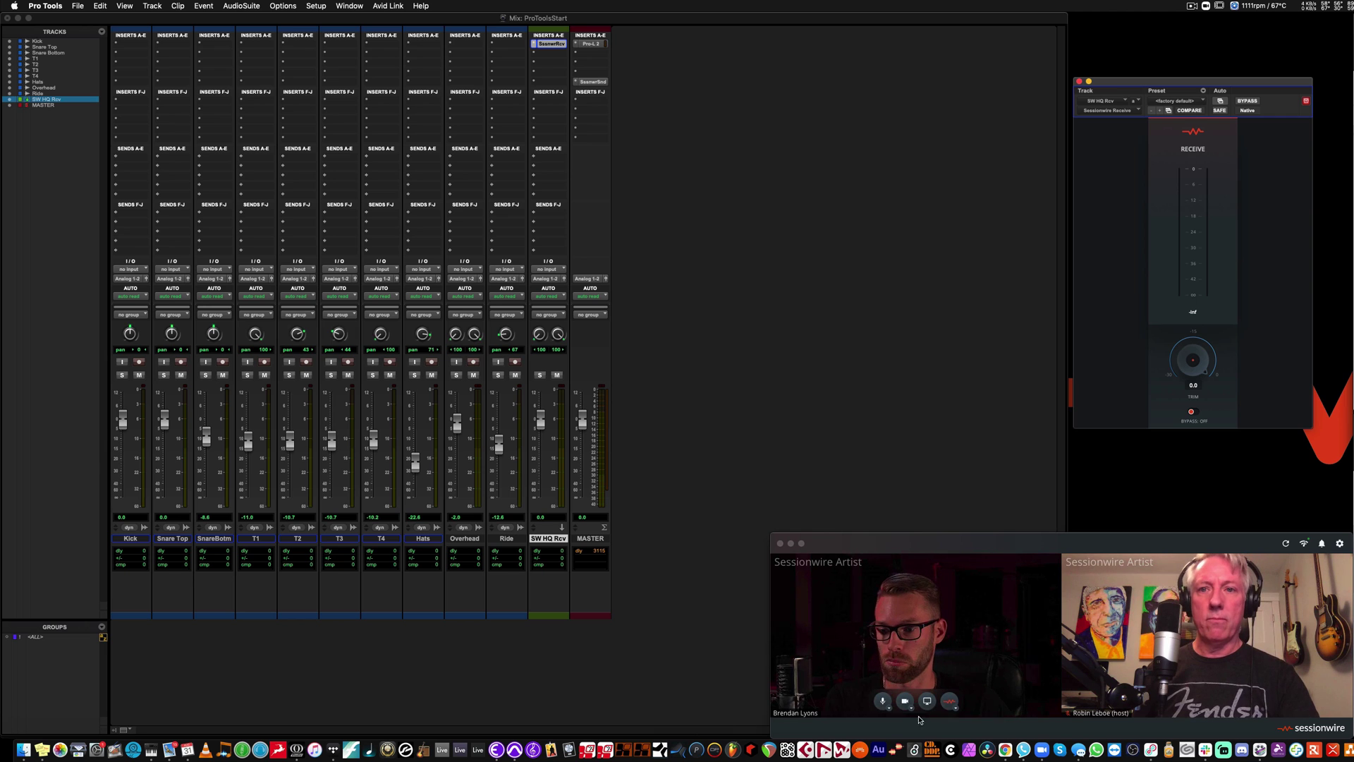
left_click(956, 711)
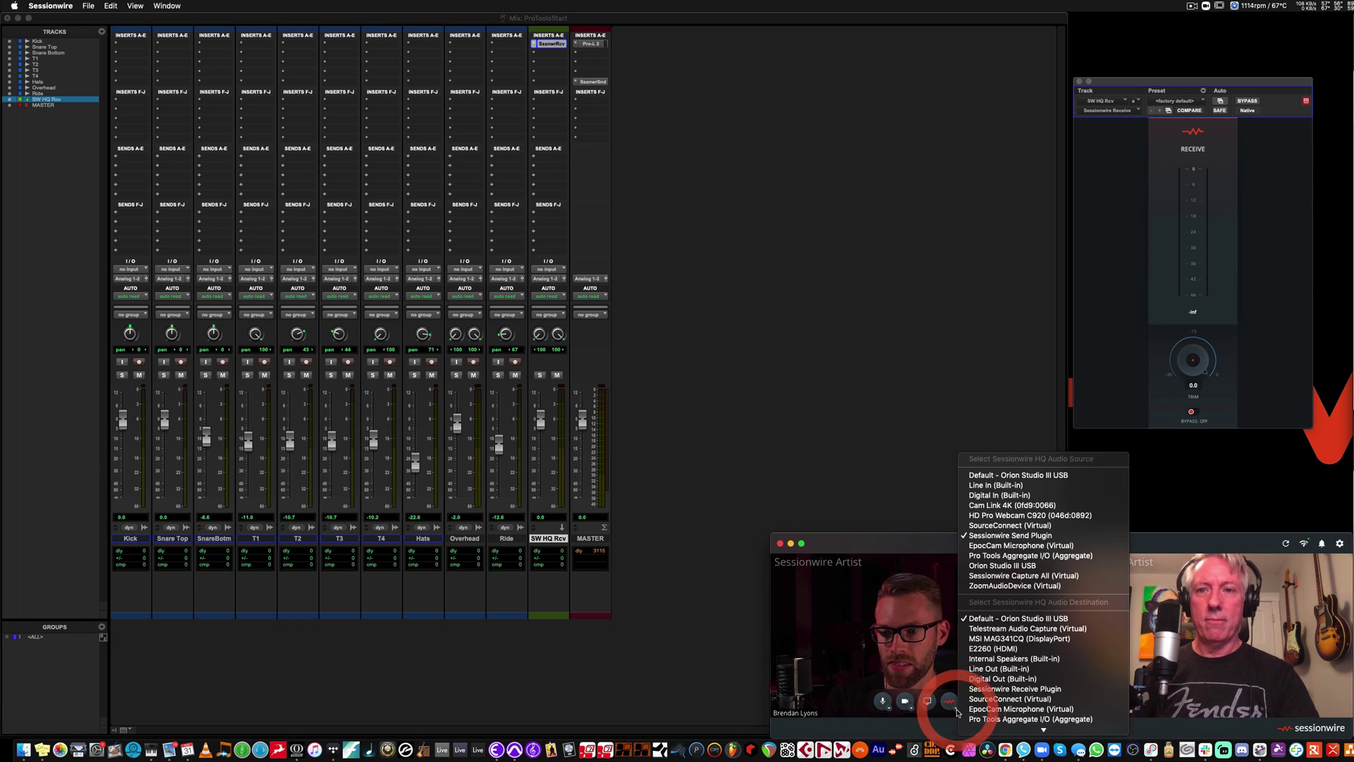
scroll(1041, 674, "down", 1)
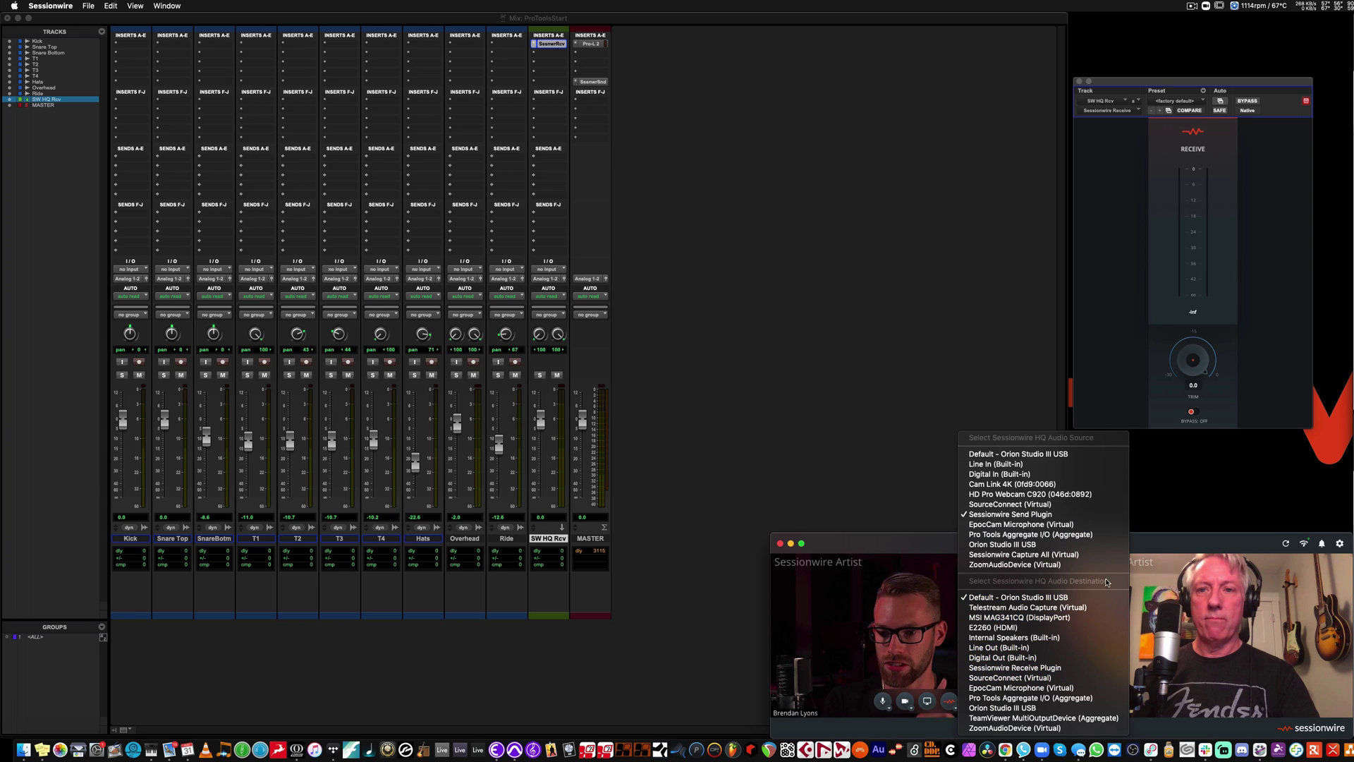
left_click(1030, 668)
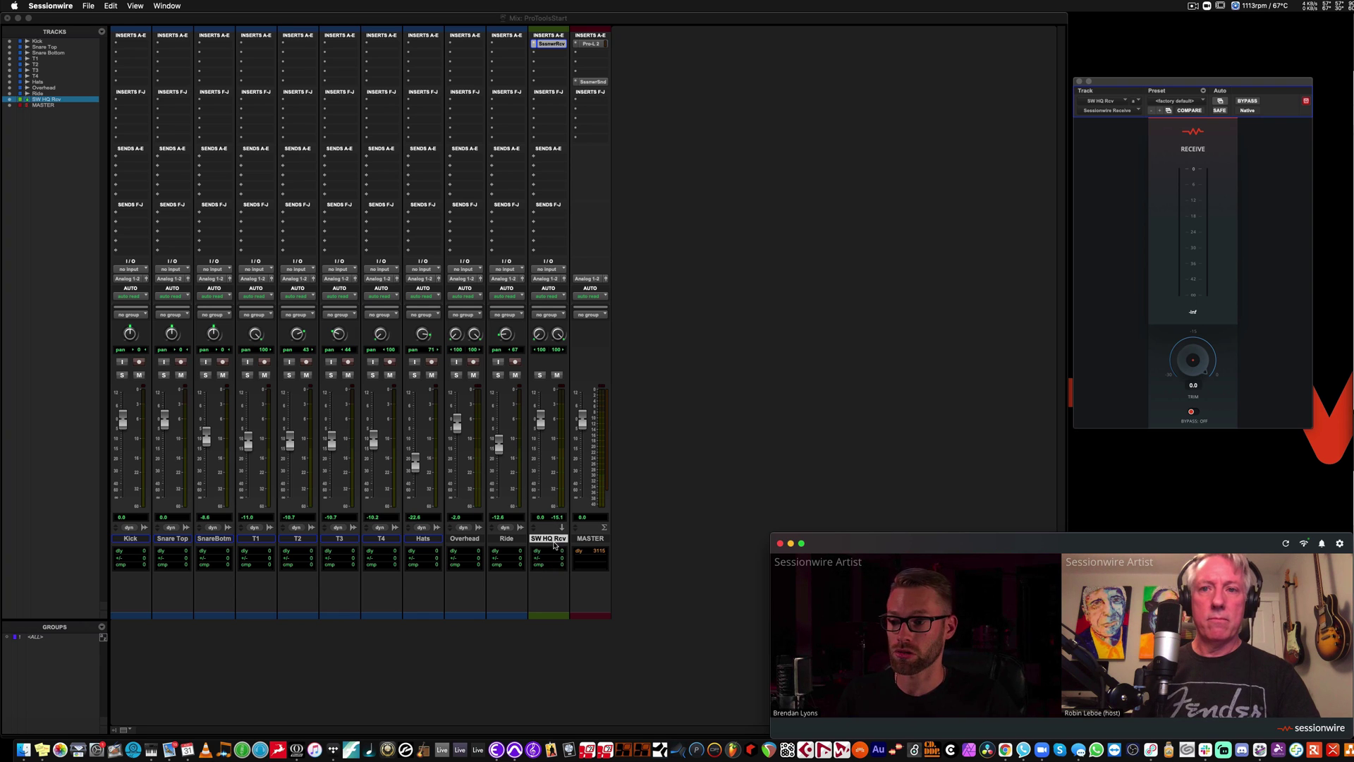
Create a new stereo Aux Input track named 'MIX' through Track > New.
left_click(208, 15)
left_click(153, 6)
left_click(159, 19)
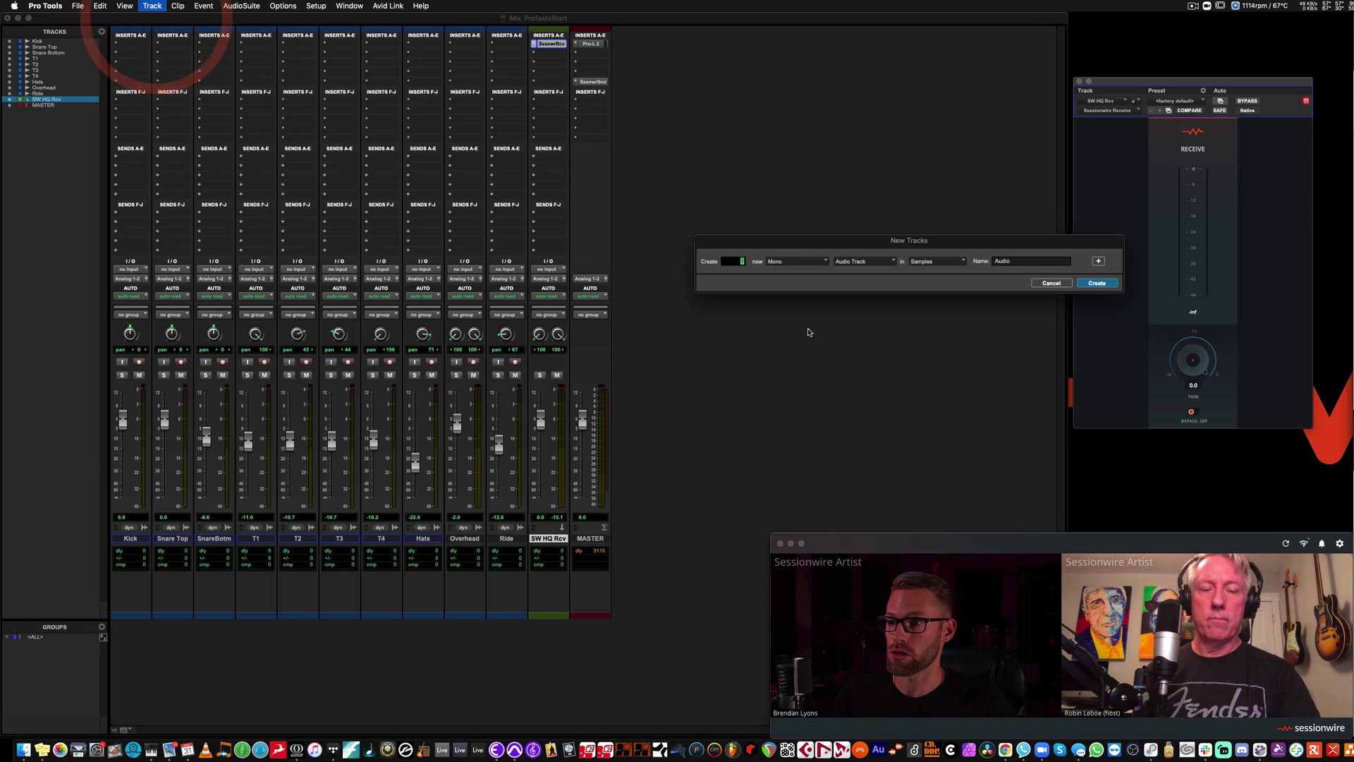
left_click(785, 261)
left_click(782, 273)
left_click(864, 261)
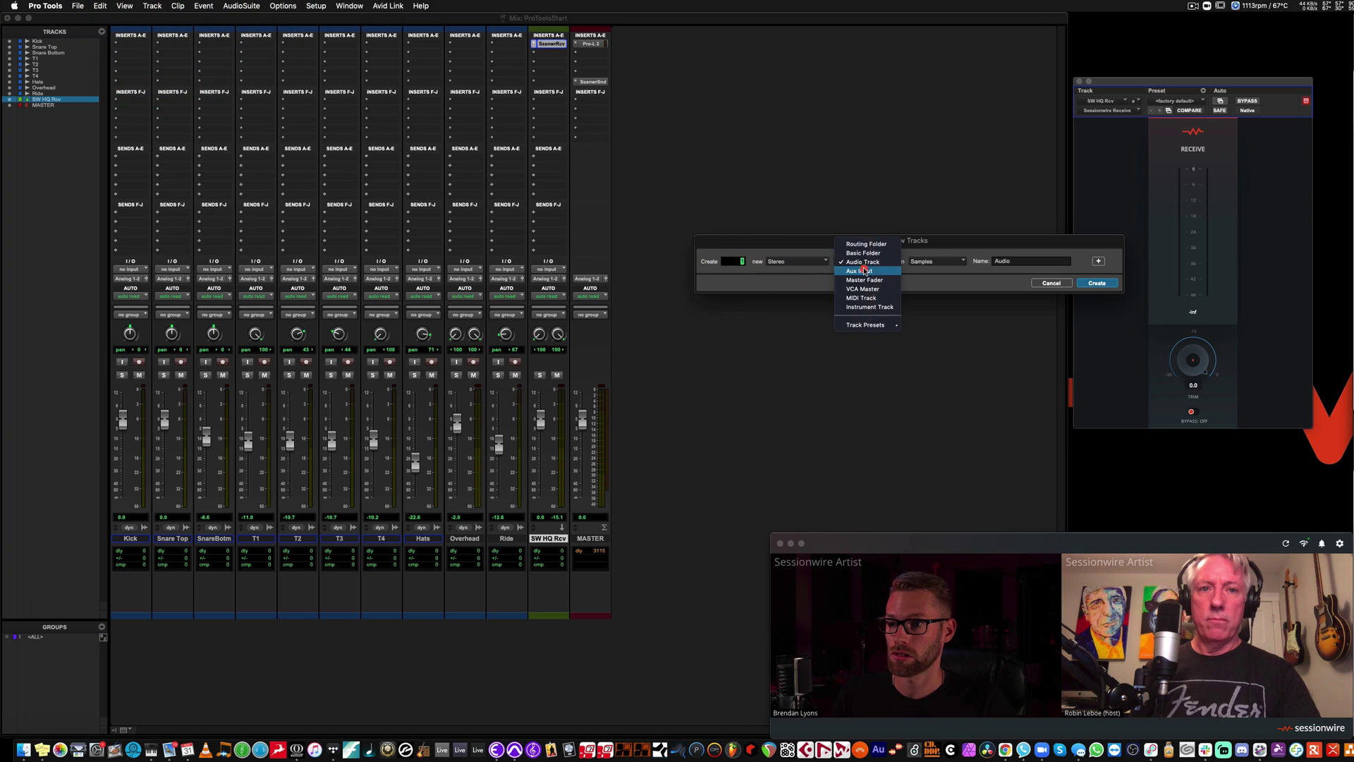
left_click(855, 253)
left_click(972, 262)
type("MIX")
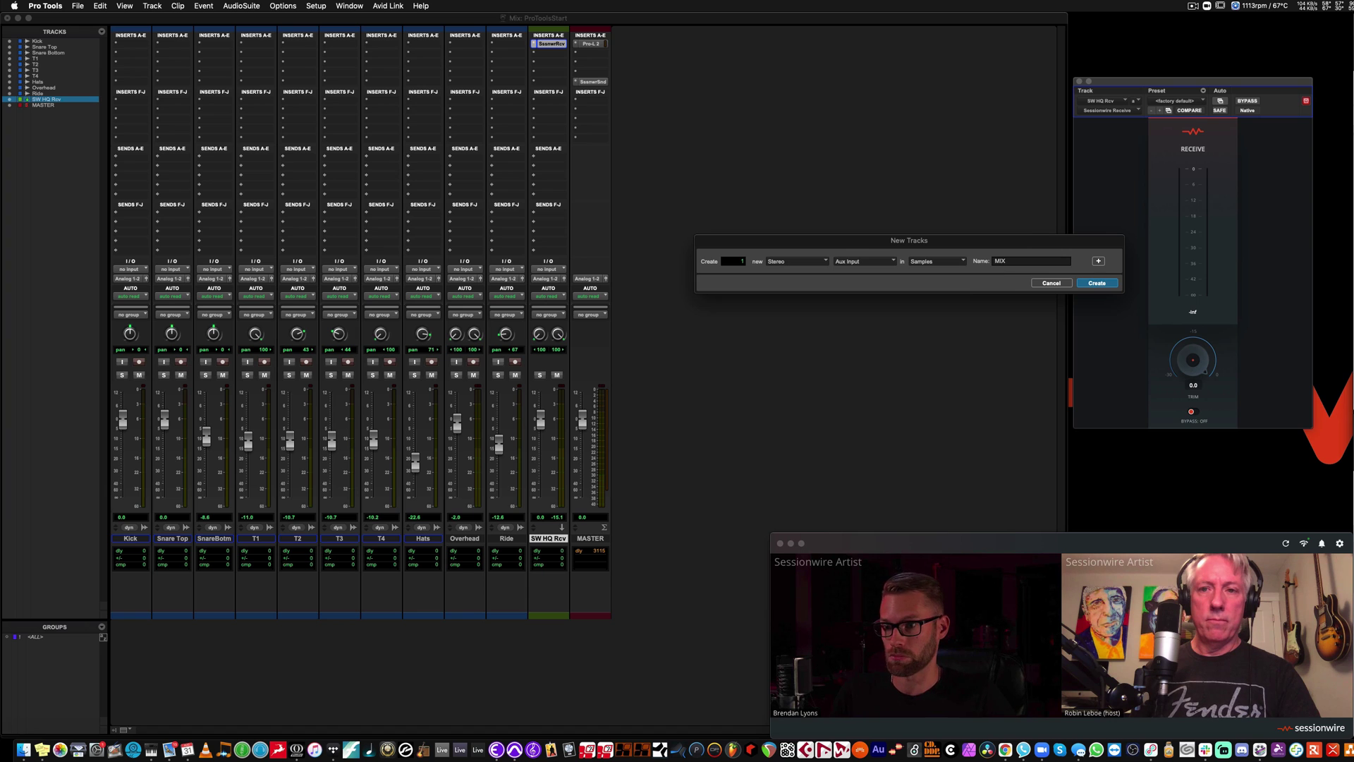
key("Return")
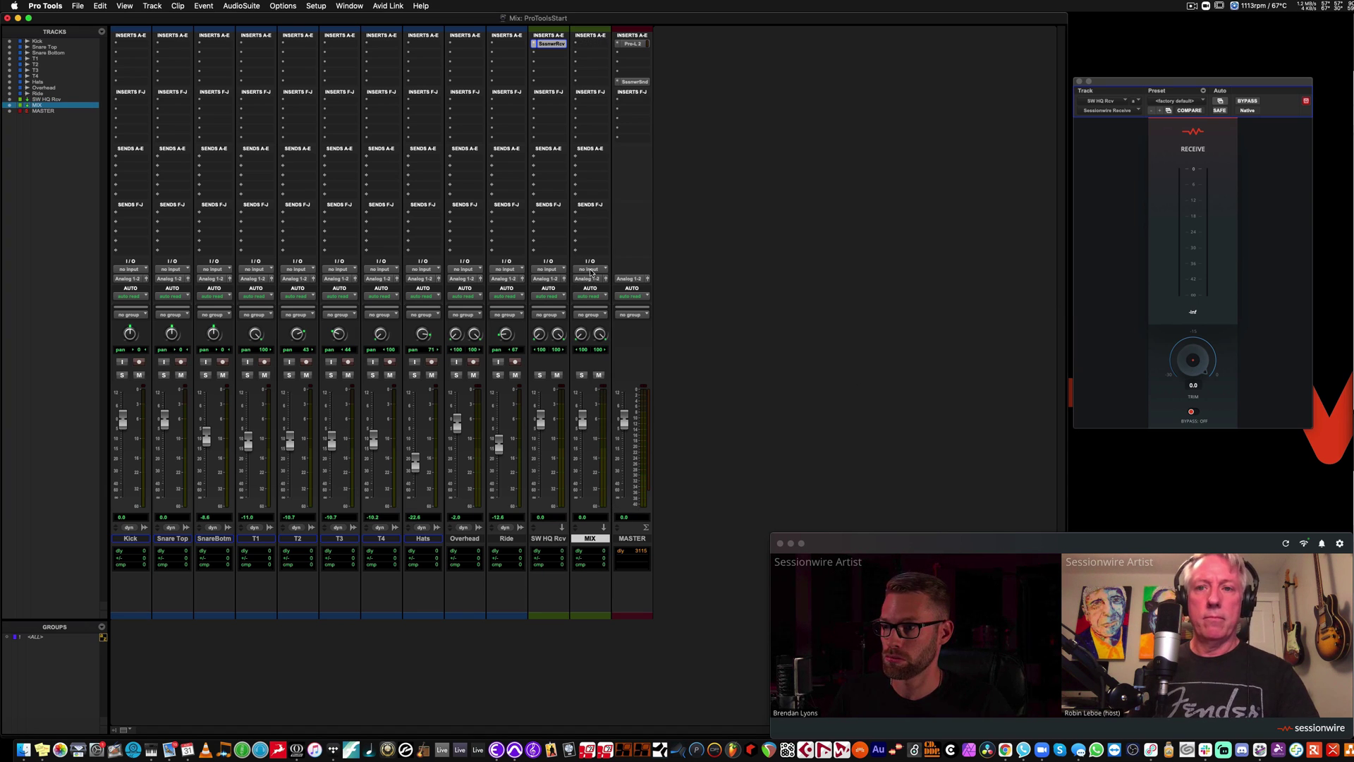
Select the Kick through Ride tracks and set their outputs to MIX (Stereo).
left_click(506, 538)
left_click(129, 539, "shift")
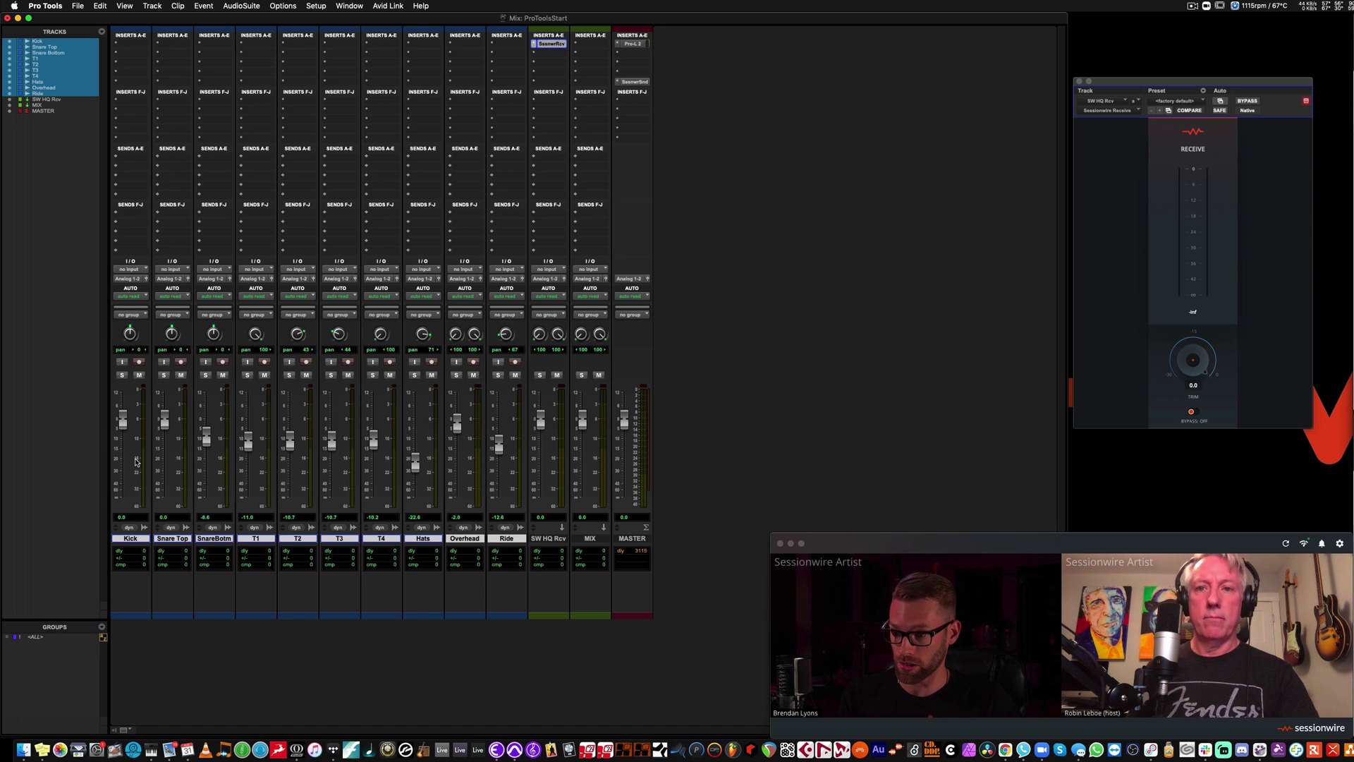
left_click(544, 540)
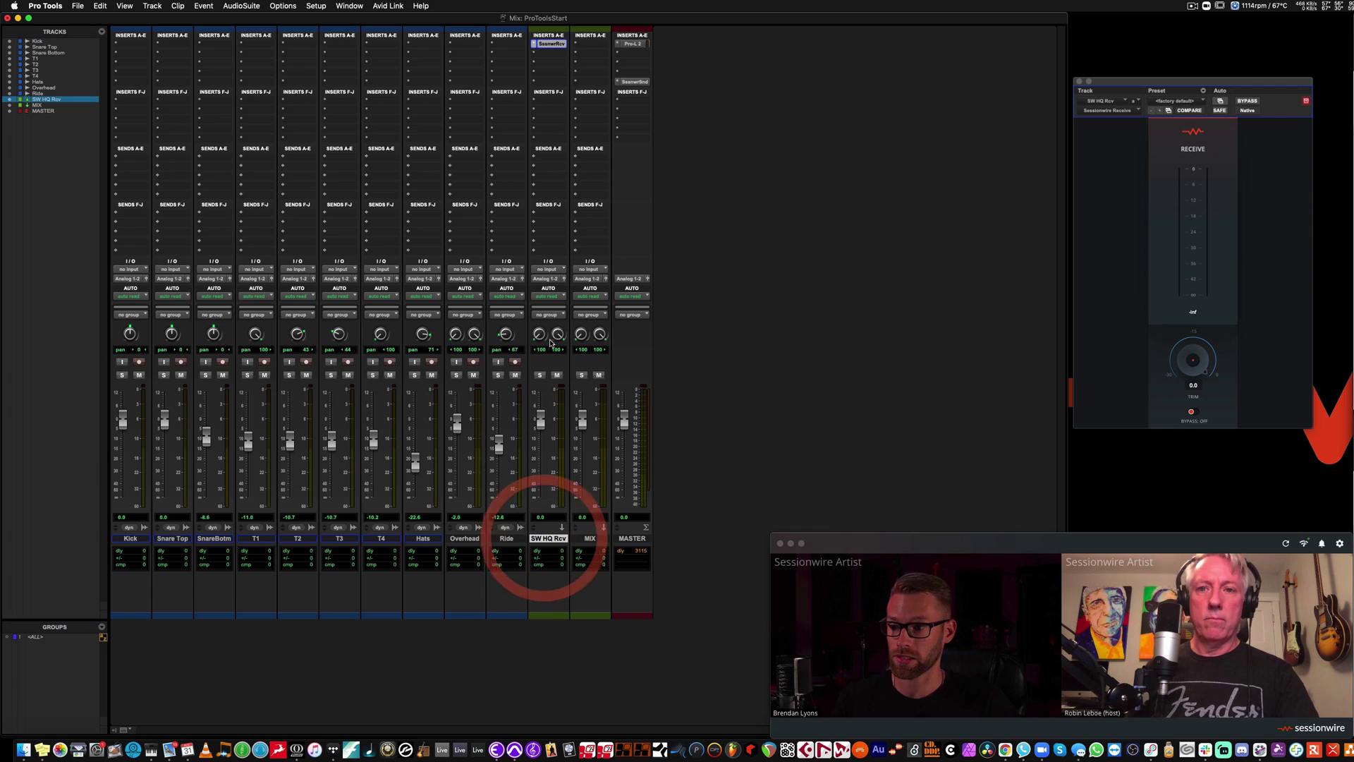
left_click(506, 538)
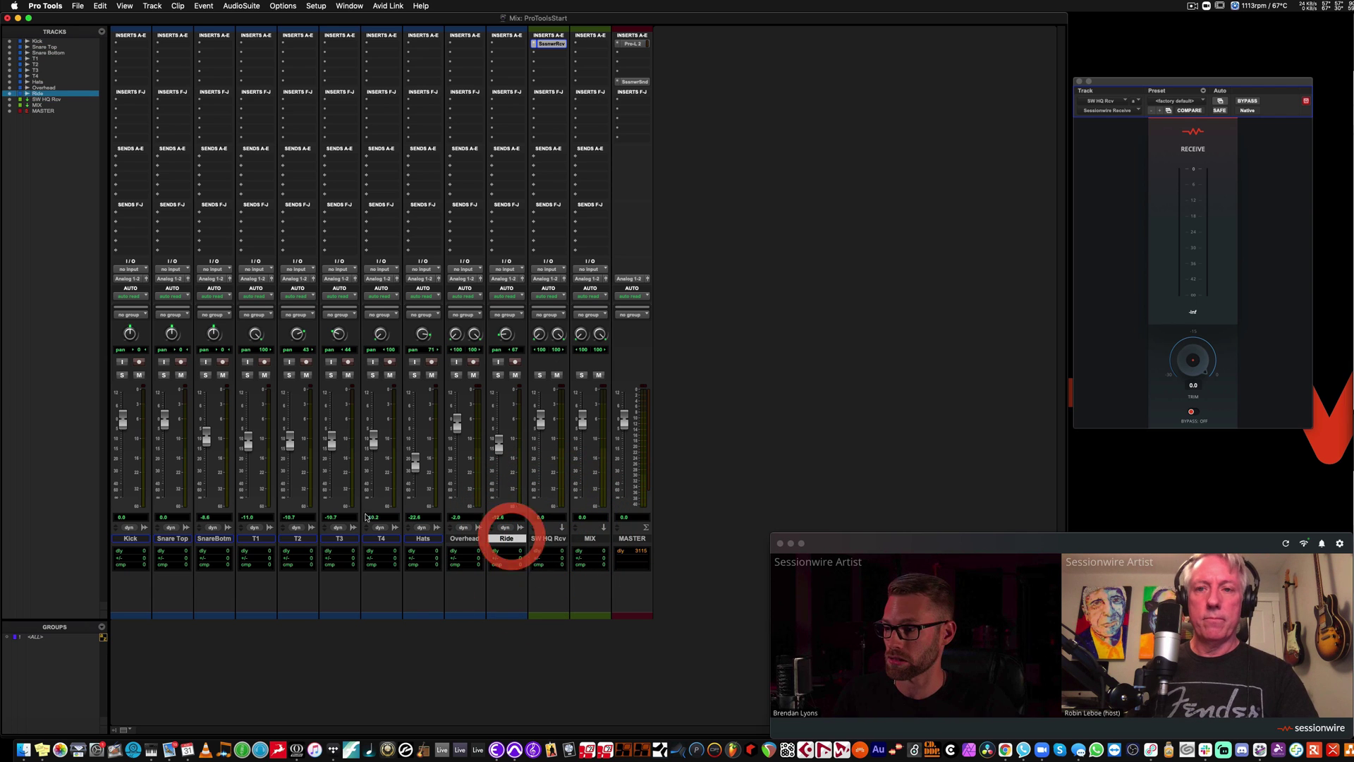
left_click(129, 539, "shift")
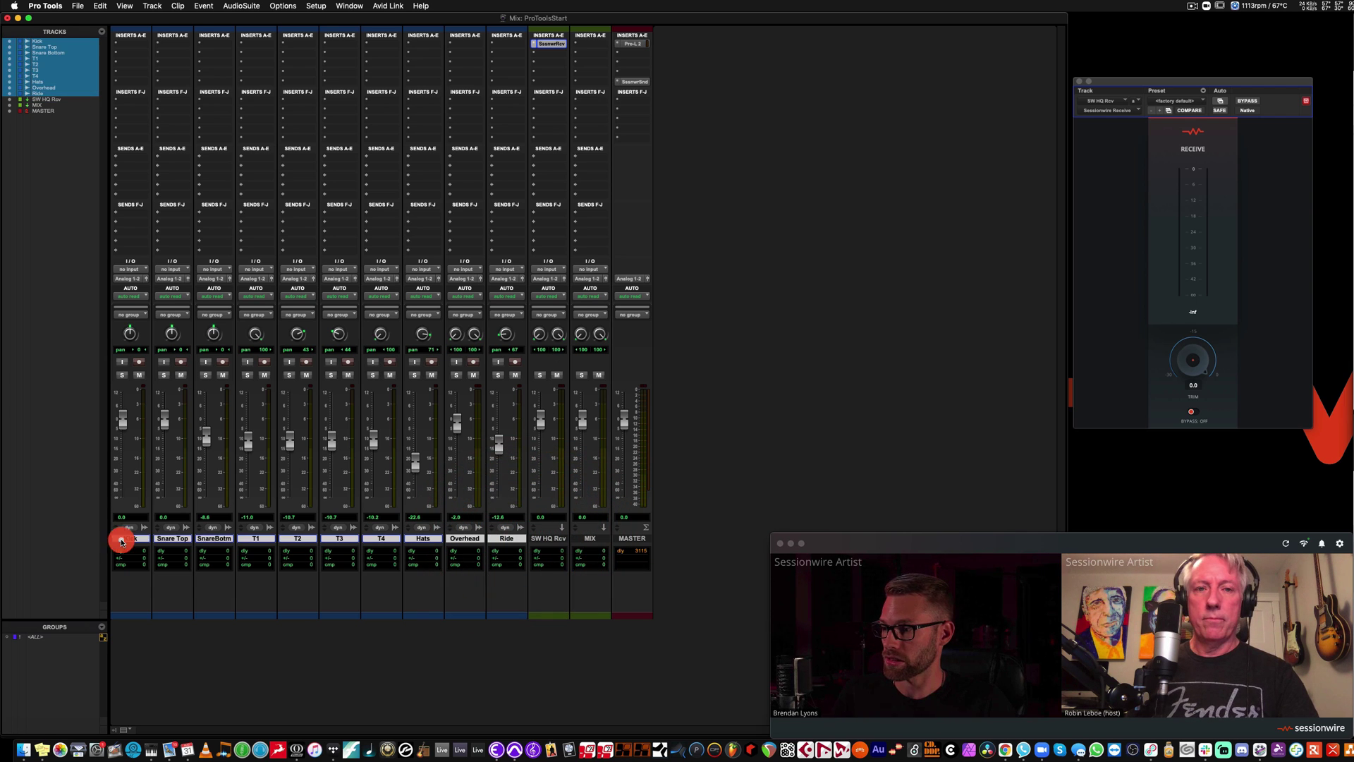
left_click(130, 279)
mouse_move(144, 306)
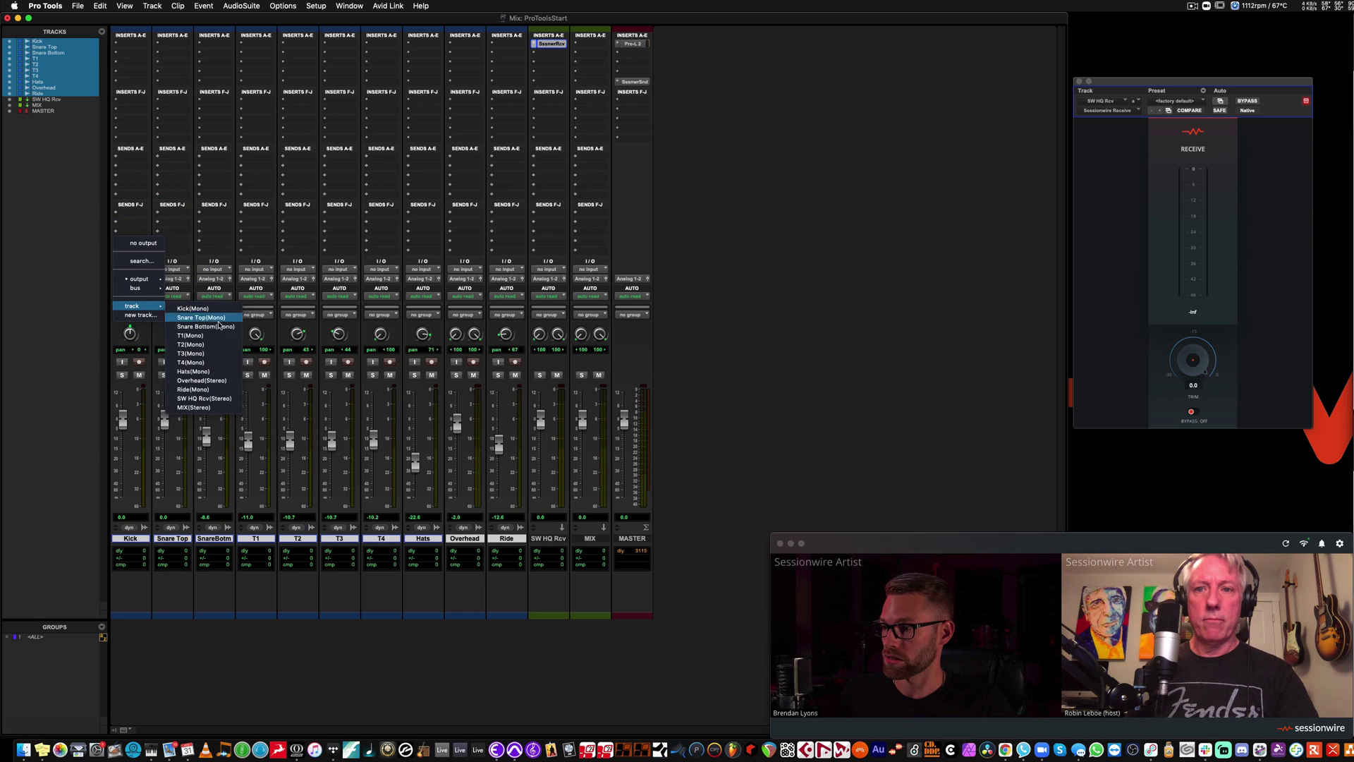
left_click(223, 409)
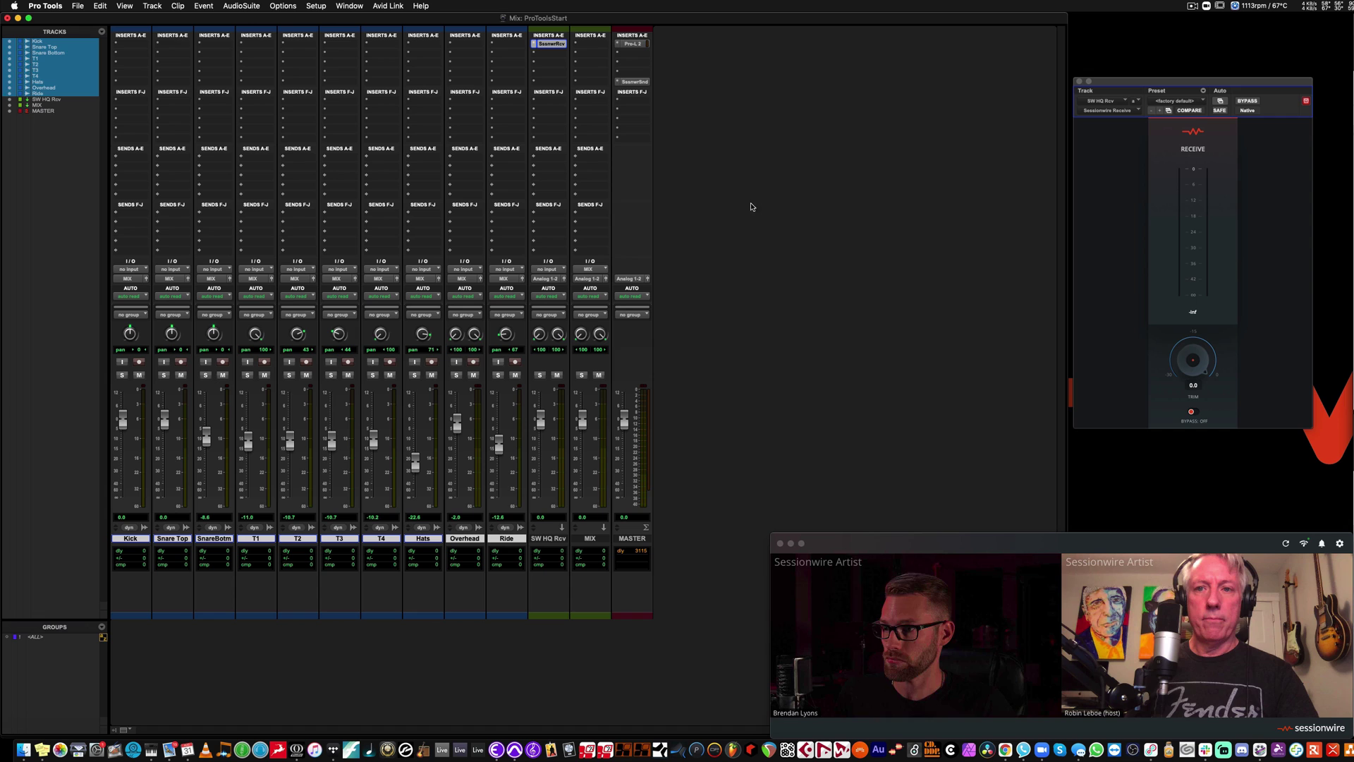
Move the Sessionwire Send insert from MASTER onto the MIX track.
left_click_drag(613, 83, 599, 84)
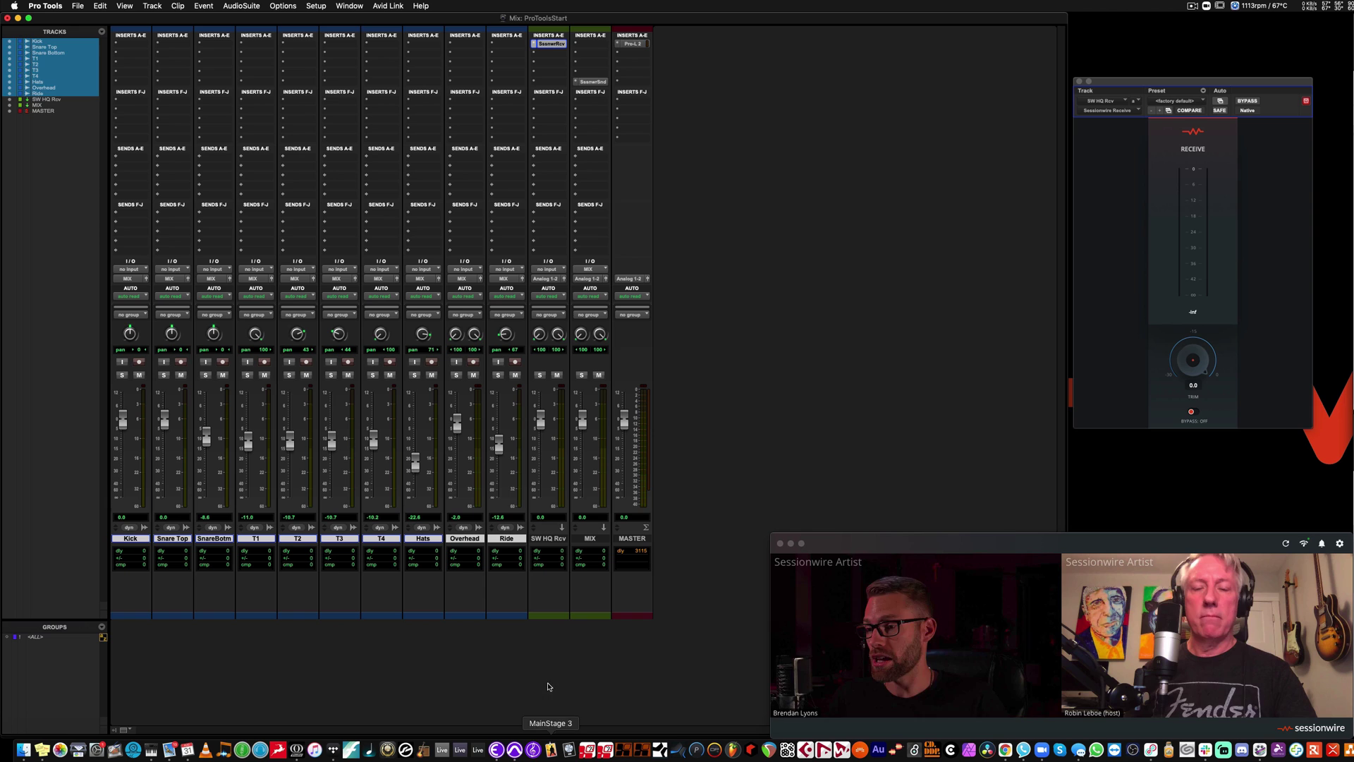
Place the SW HQ Rcv strip to the right of MIX.
left_click_drag(548, 537, 600, 538)
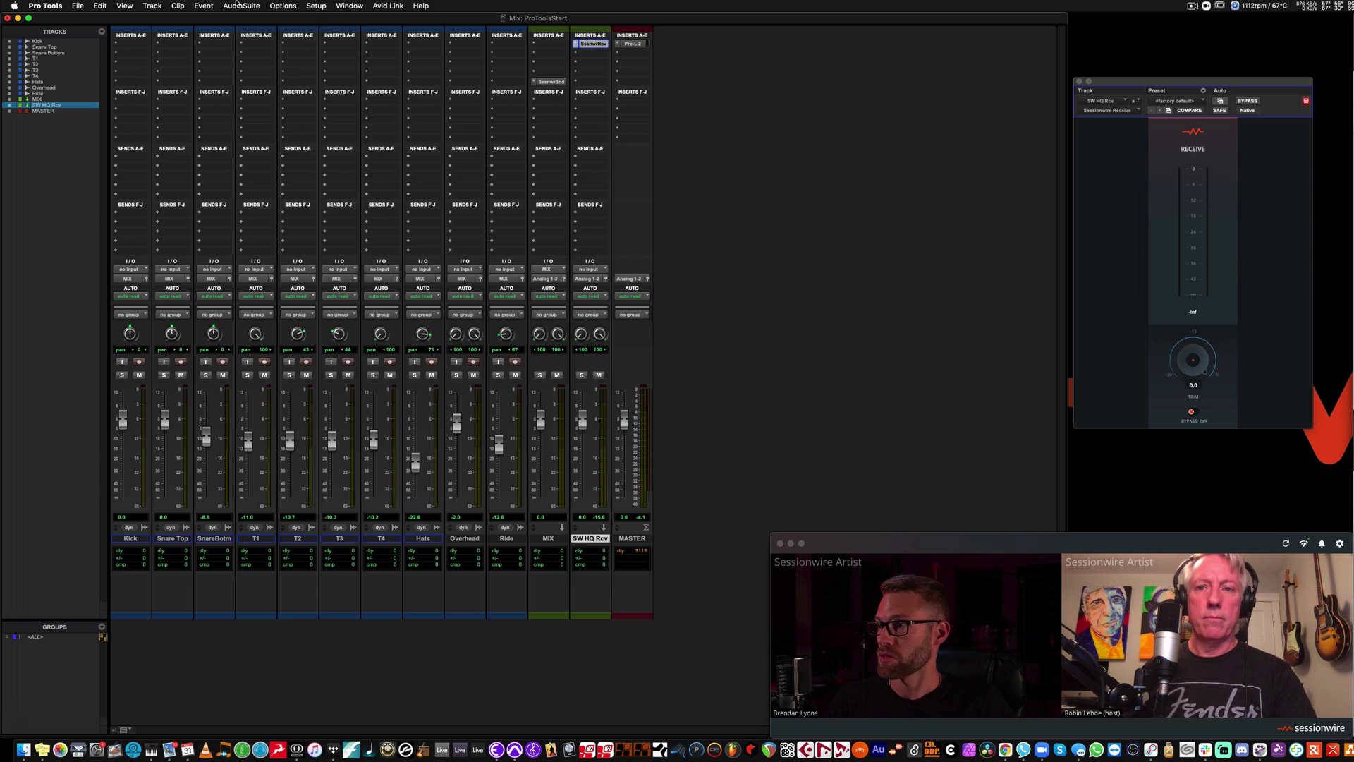
Create two mono Aux Input tracks, named SW TB 1 and SW TB 2.
left_click(152, 5)
left_click(162, 15)
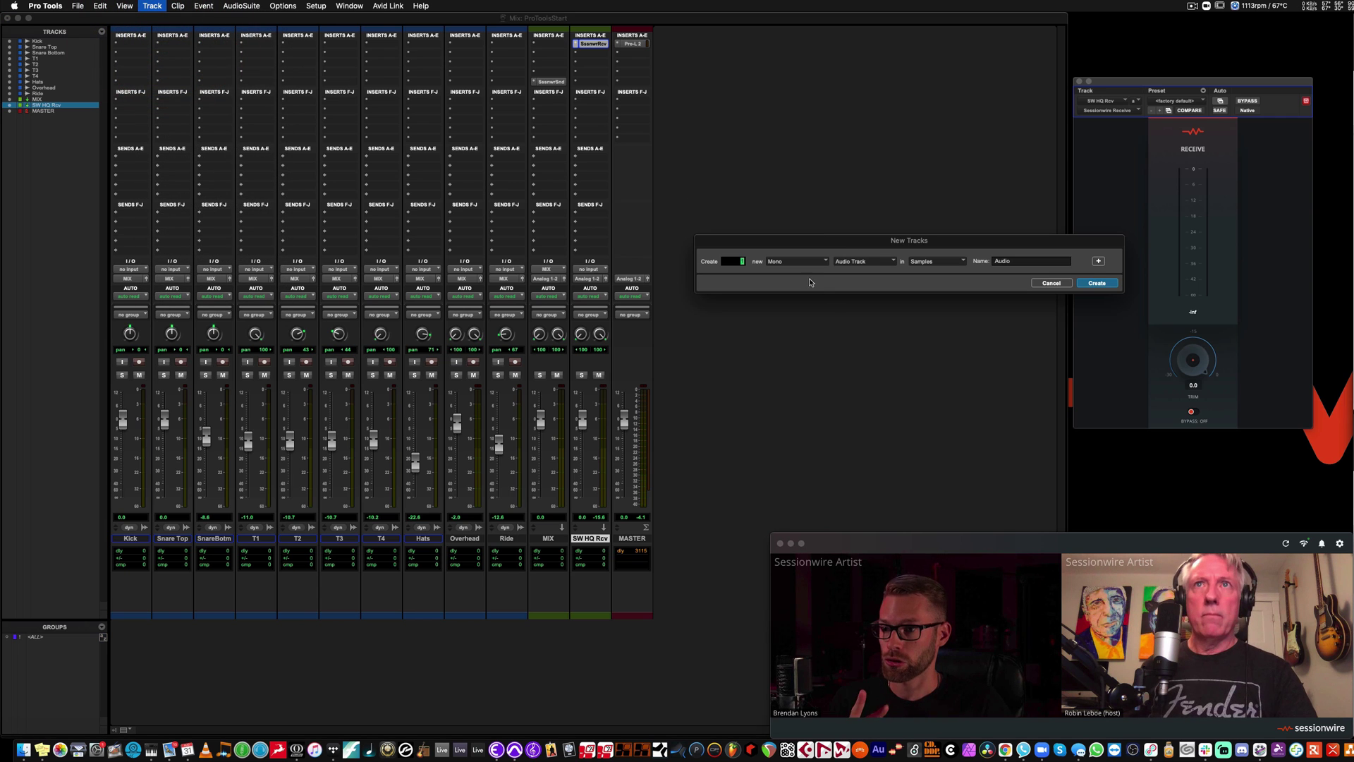
type("2")
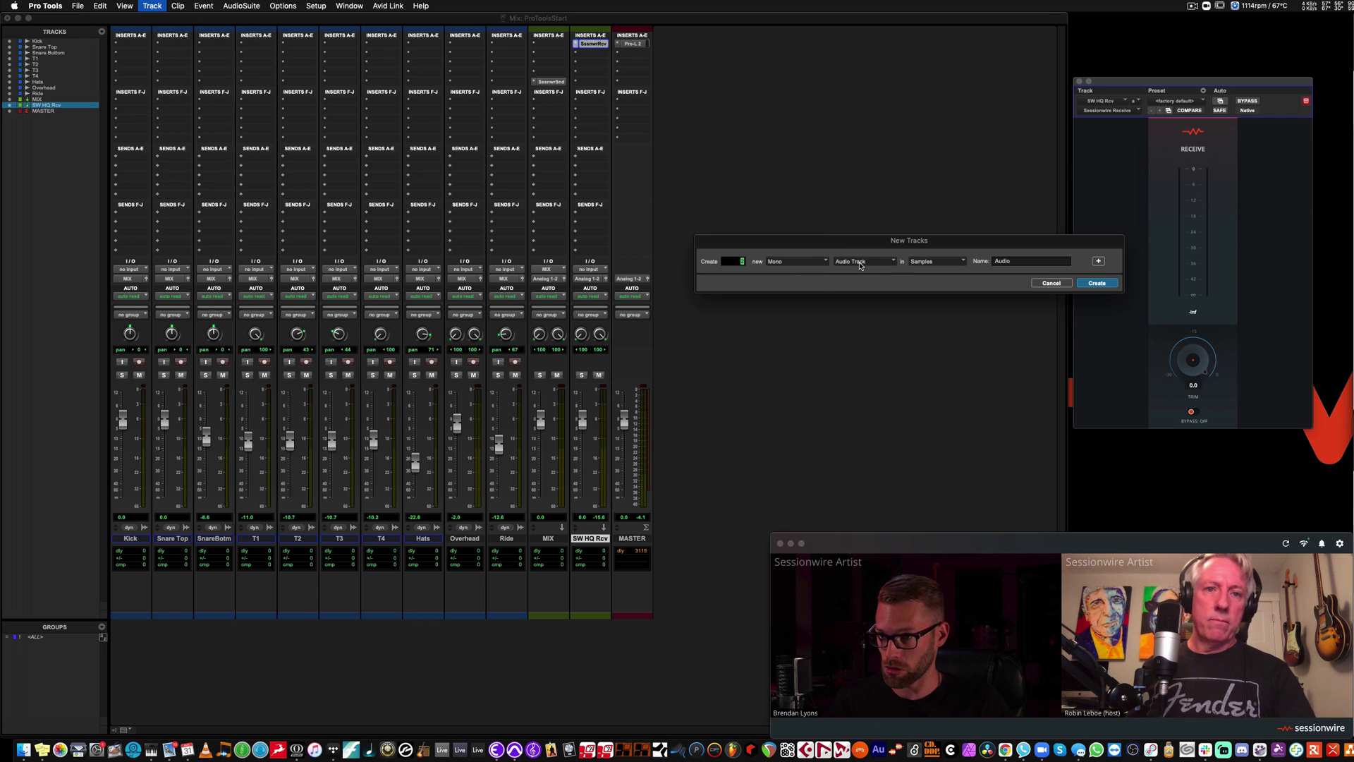
left_click(860, 265)
left_click(860, 274)
double_click(996, 259)
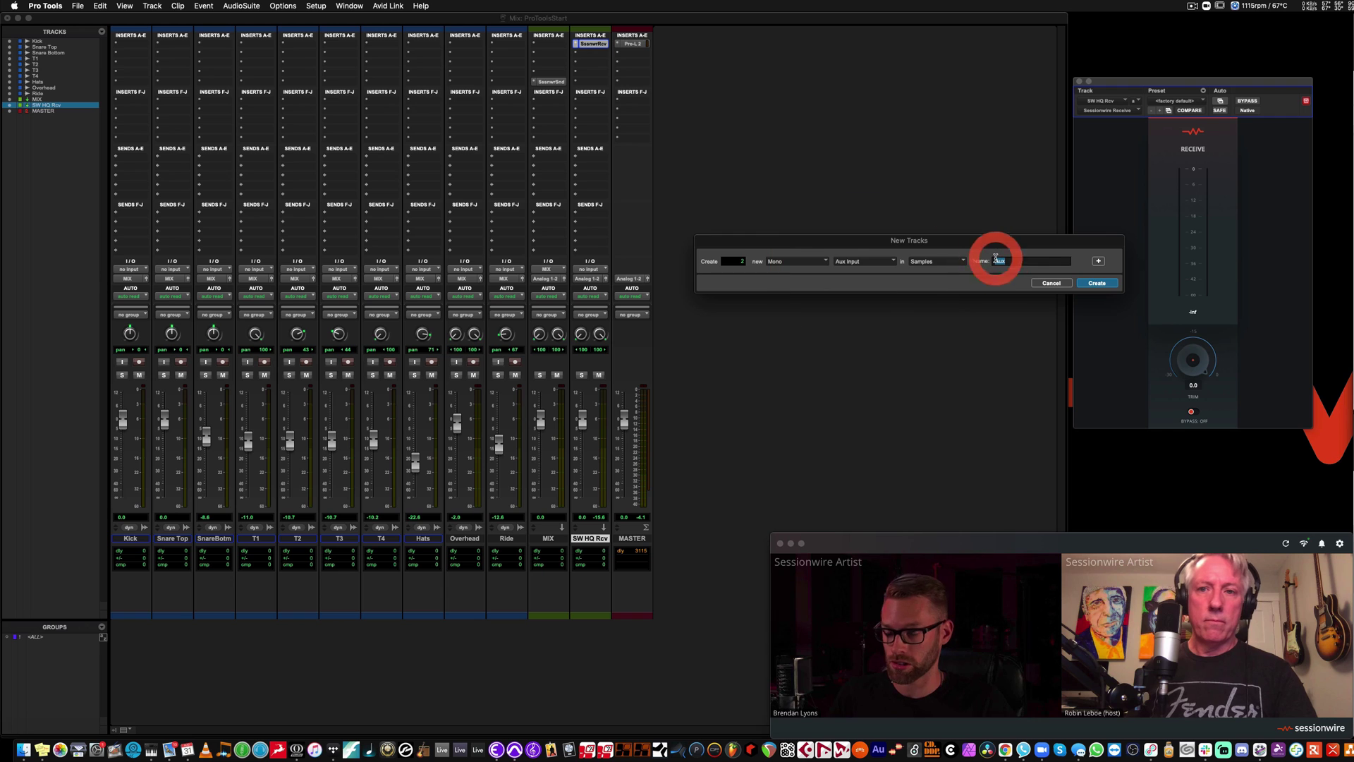
type("Tb")
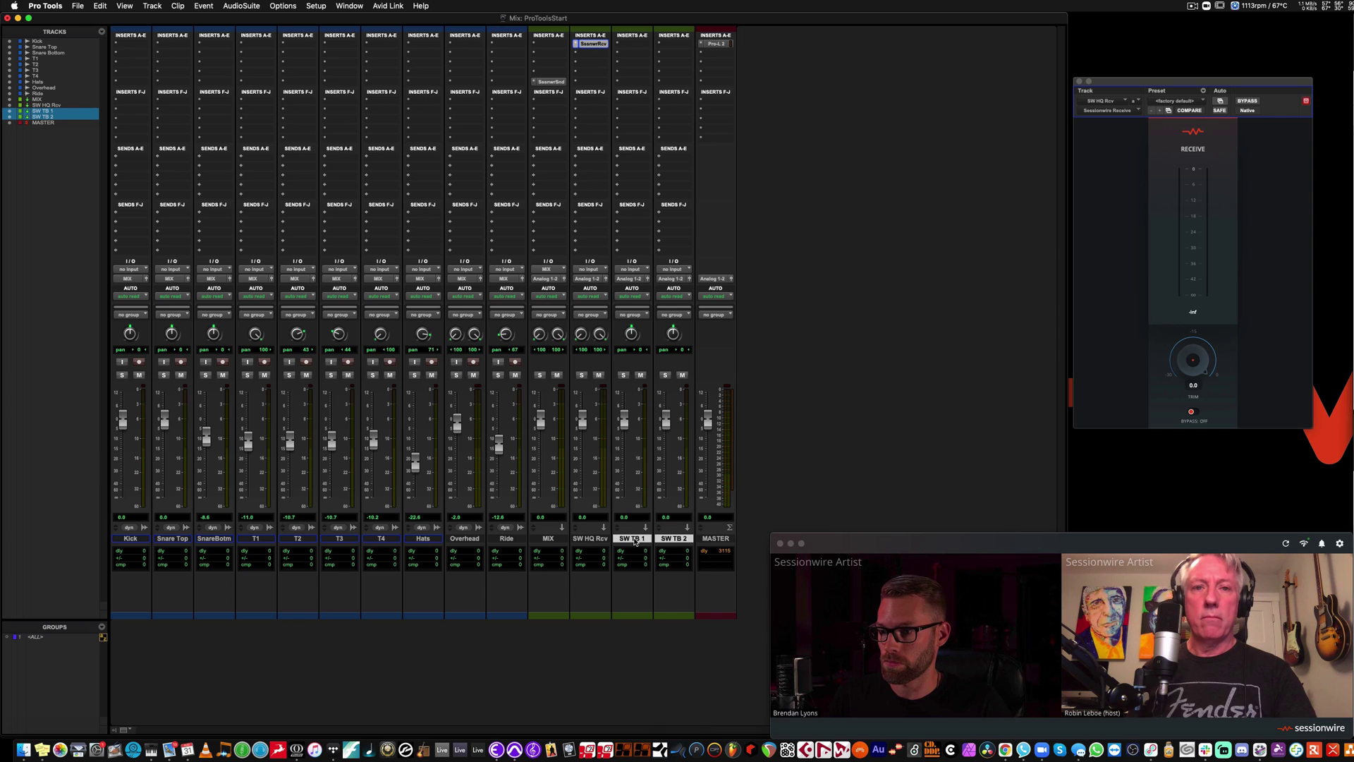
Rename the new tracks to 'SW TB Send' and 'SW TB Rcv'.
double_click(633, 539)
left_click(866, 239)
key("BackSpace")
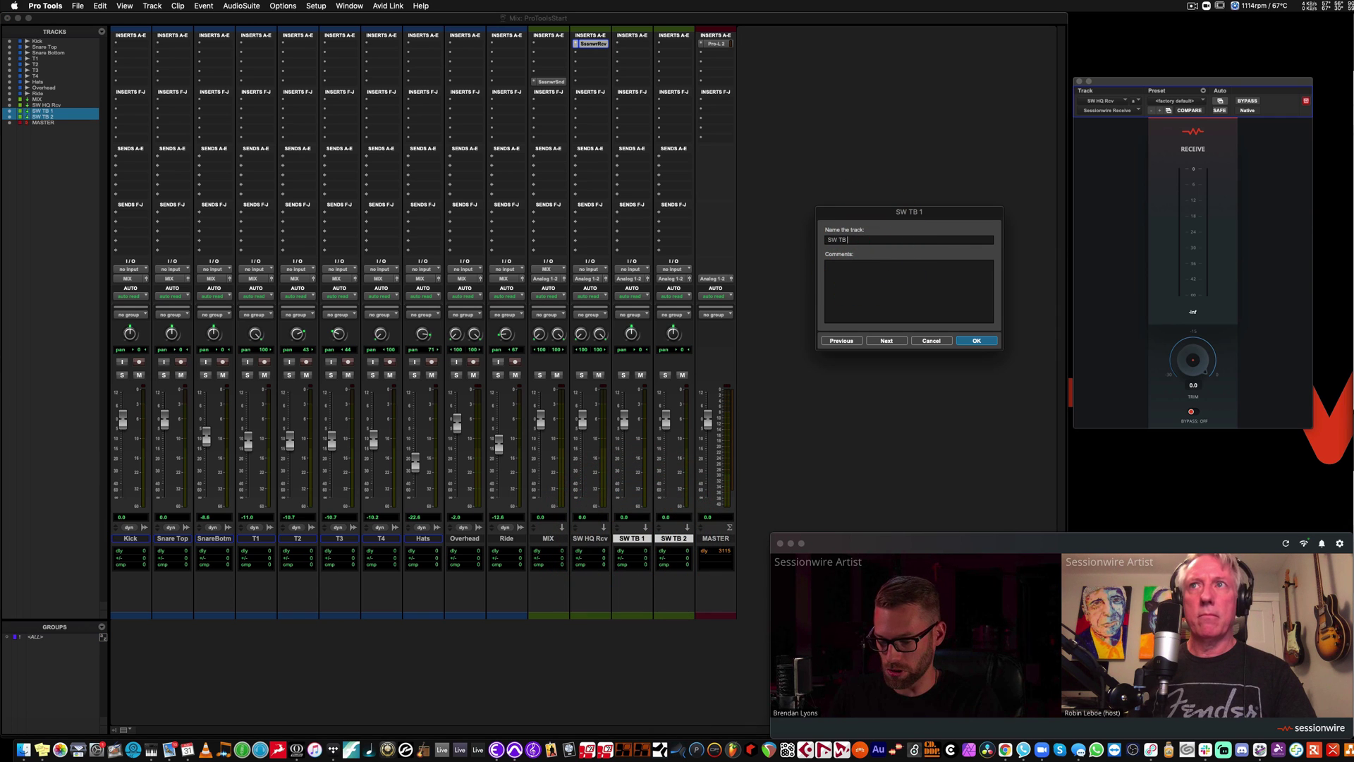
type("Send")
key("Return")
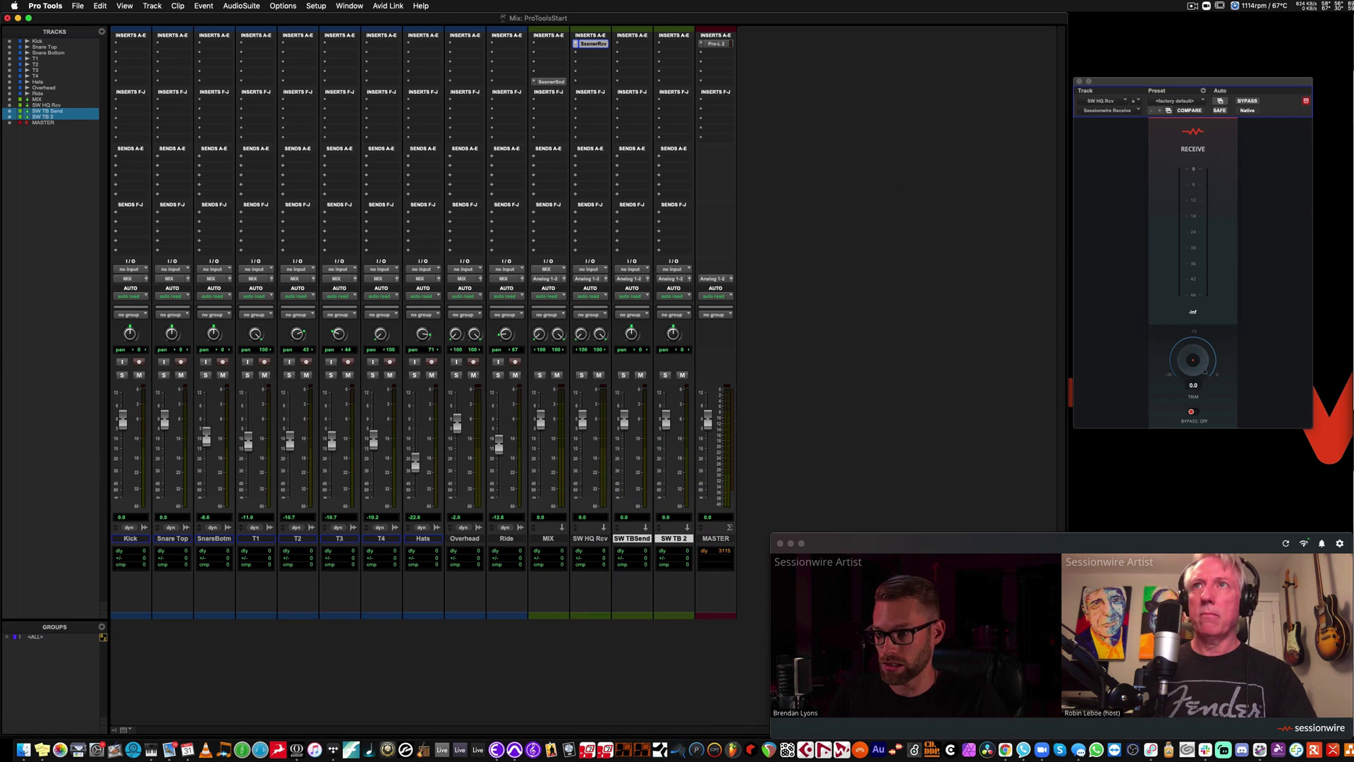
double_click(680, 540)
left_click(864, 240)
key("BackSpace")
type("Re")
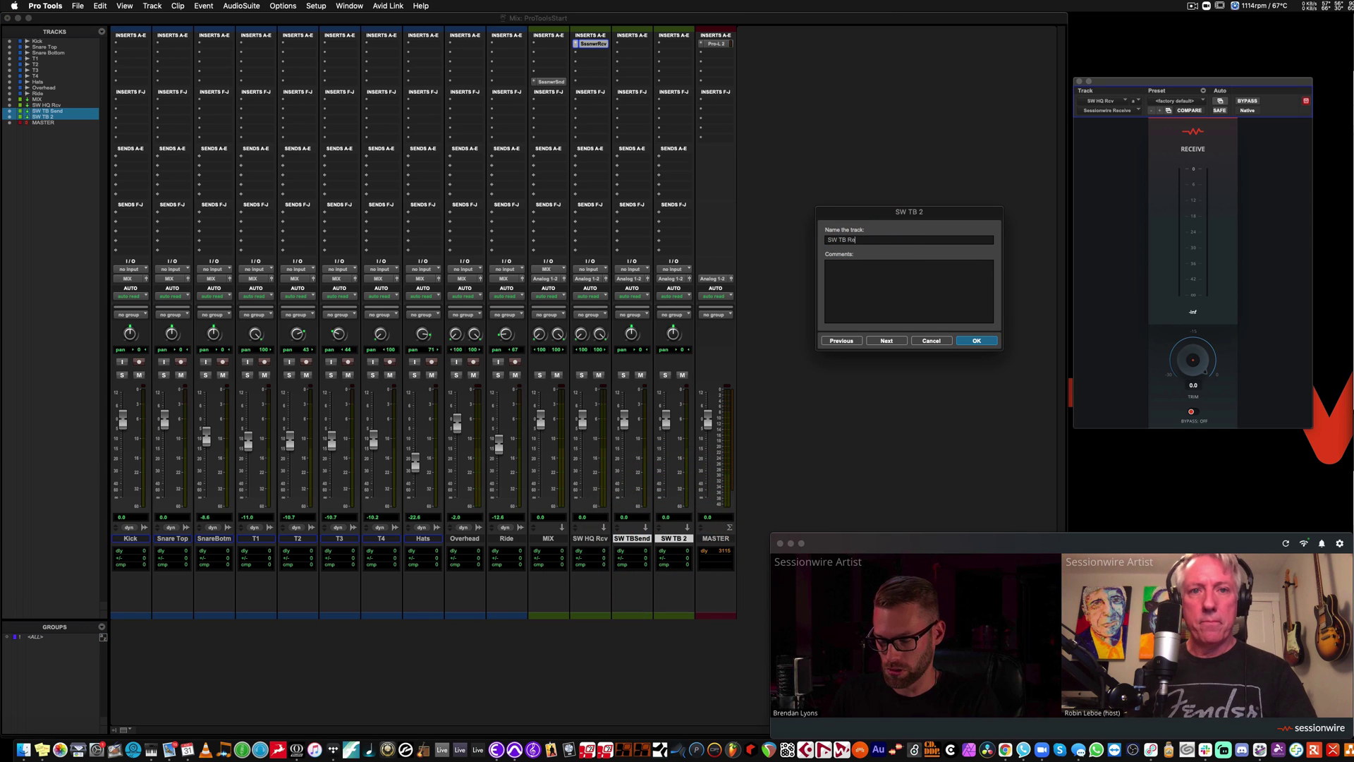
key("Return")
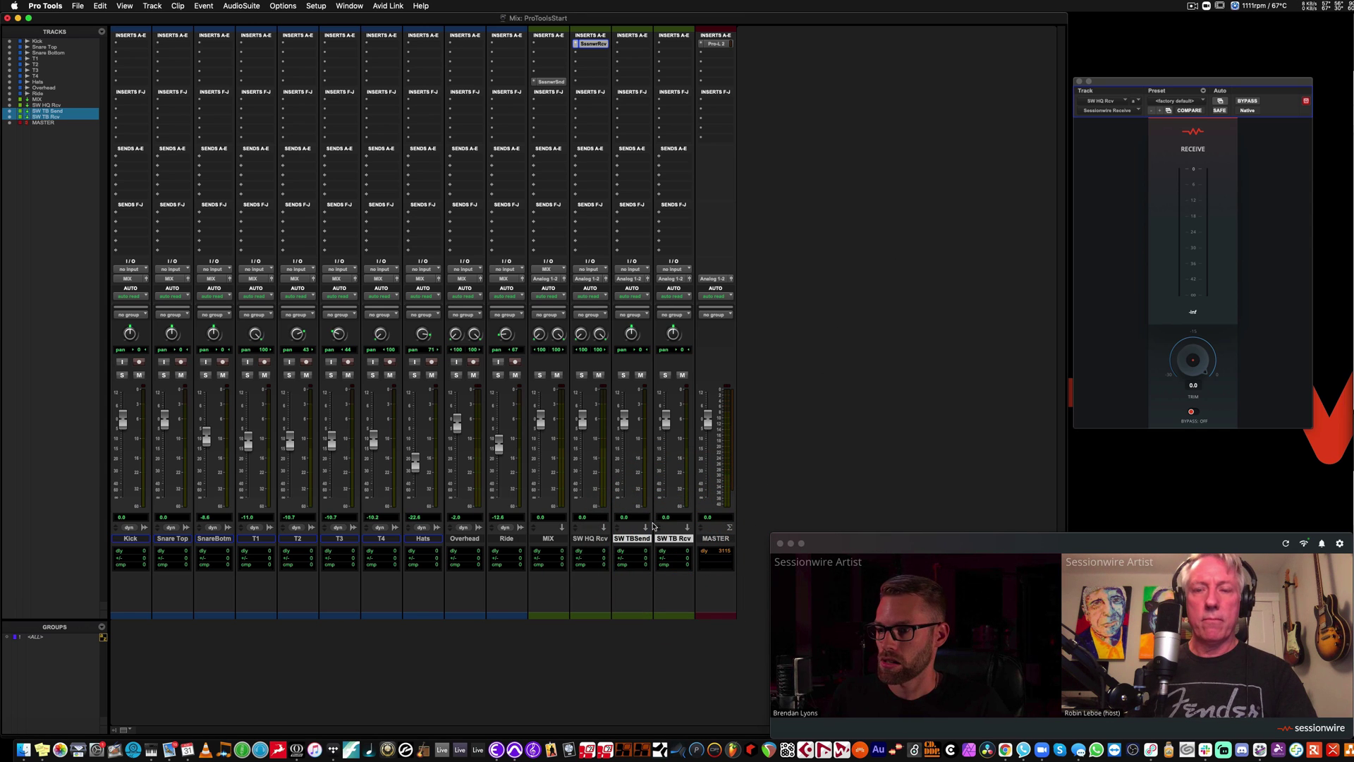
Insert the Sessionwire Talkback Send plug-in from Other on the SW TB Send track.
left_click(641, 44)
mouse_move(641, 44)
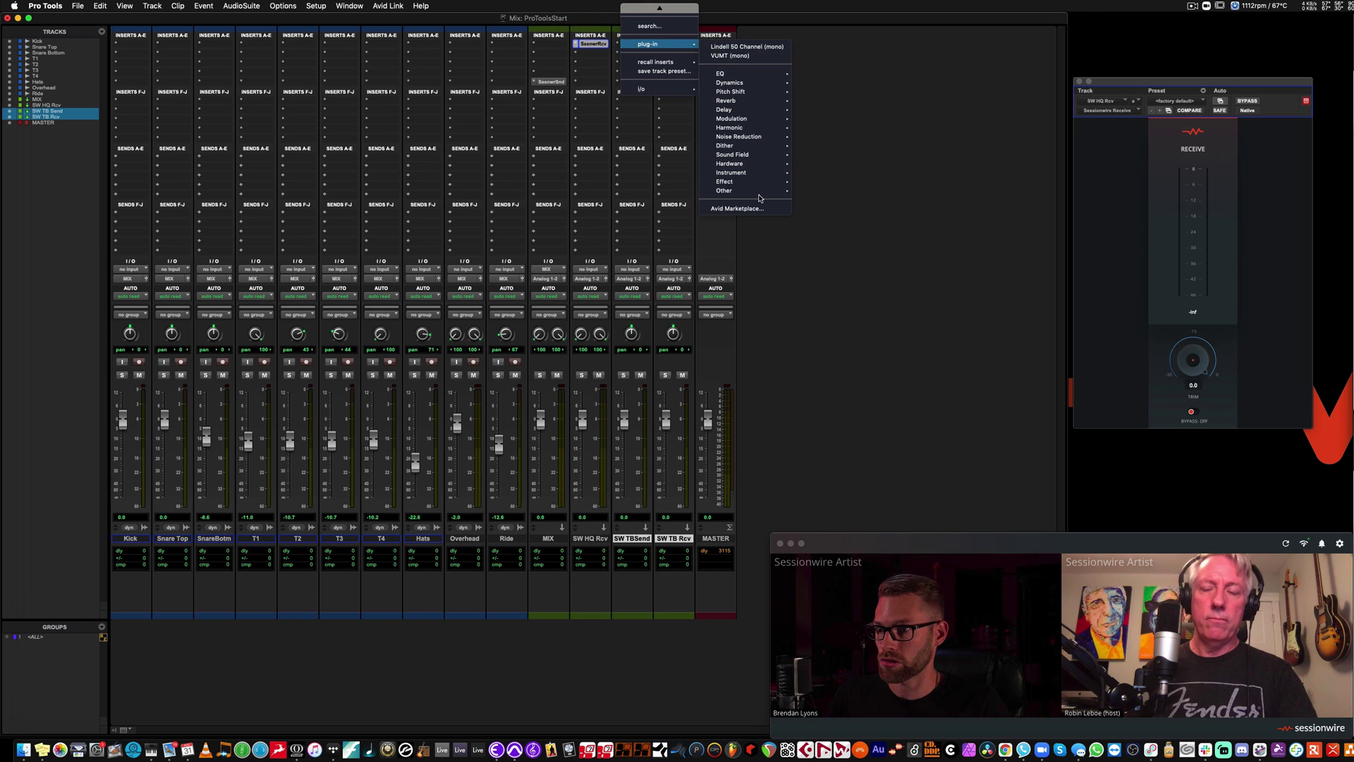
mouse_move(759, 191)
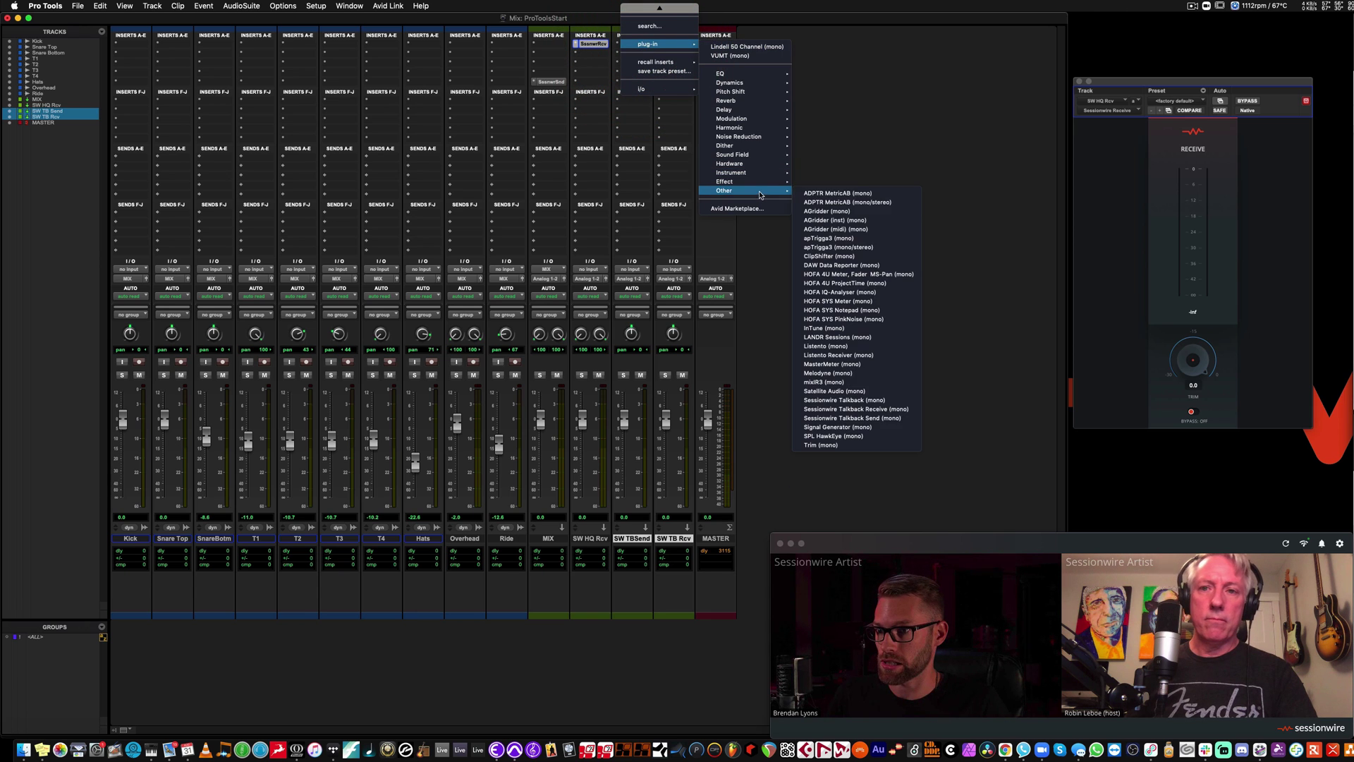
left_click(889, 419)
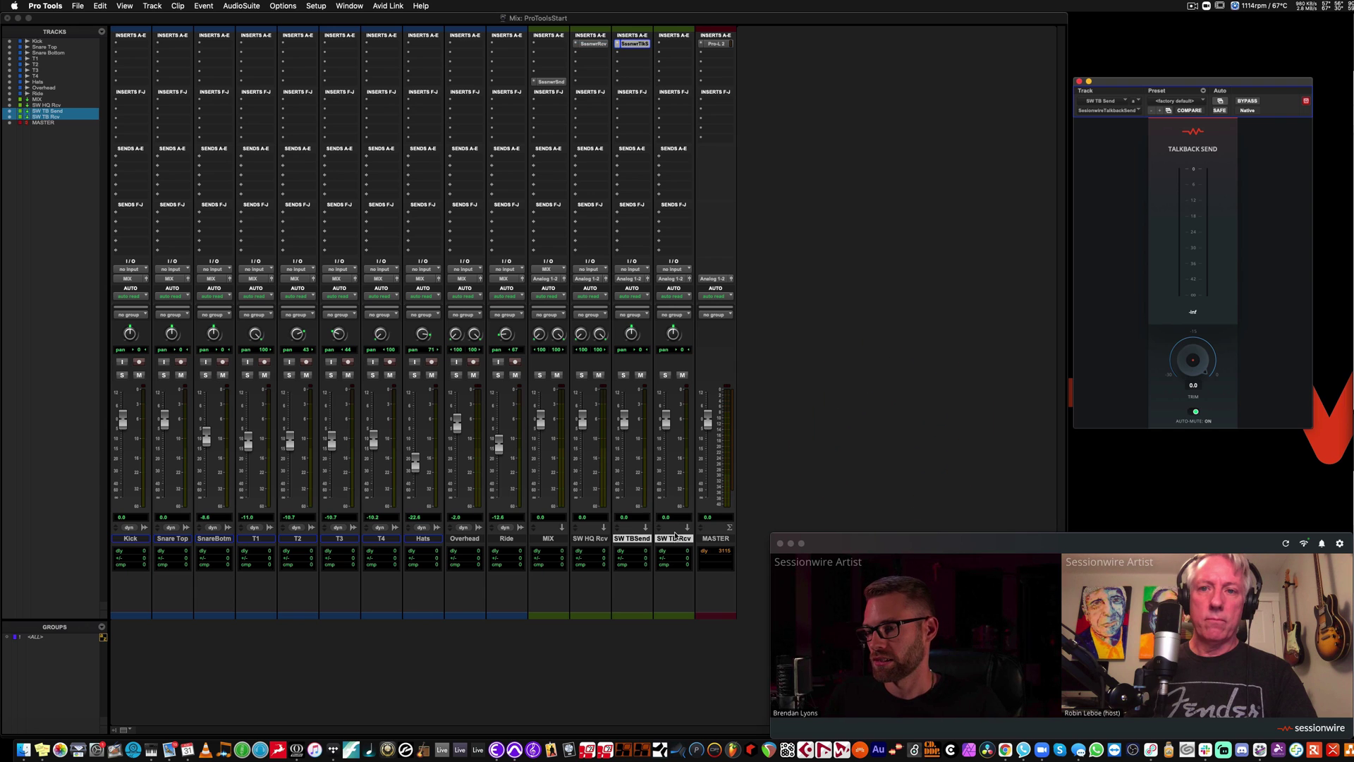
Set SW TB Send's input to interface In 19 and mute the track.
left_click(641, 272)
mouse_move(642, 269)
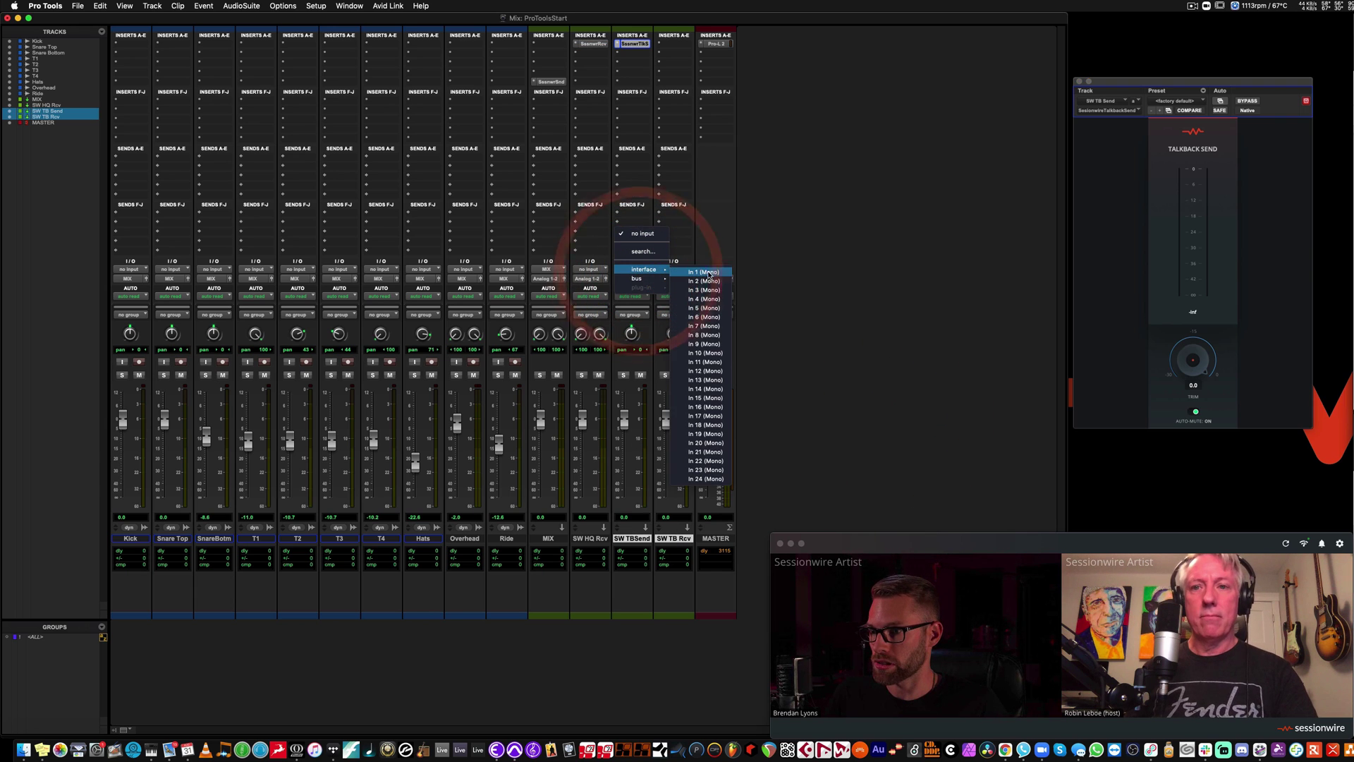
left_click(714, 433)
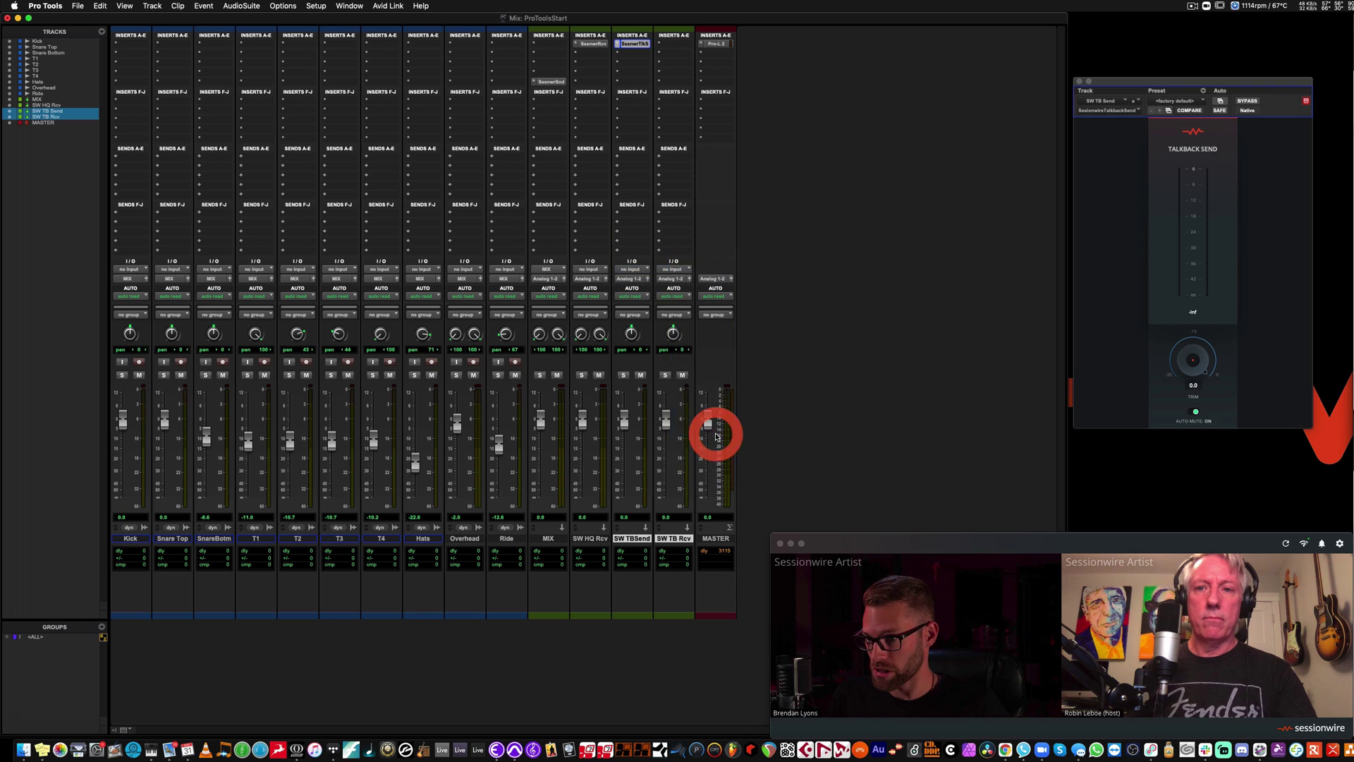
left_click(640, 375)
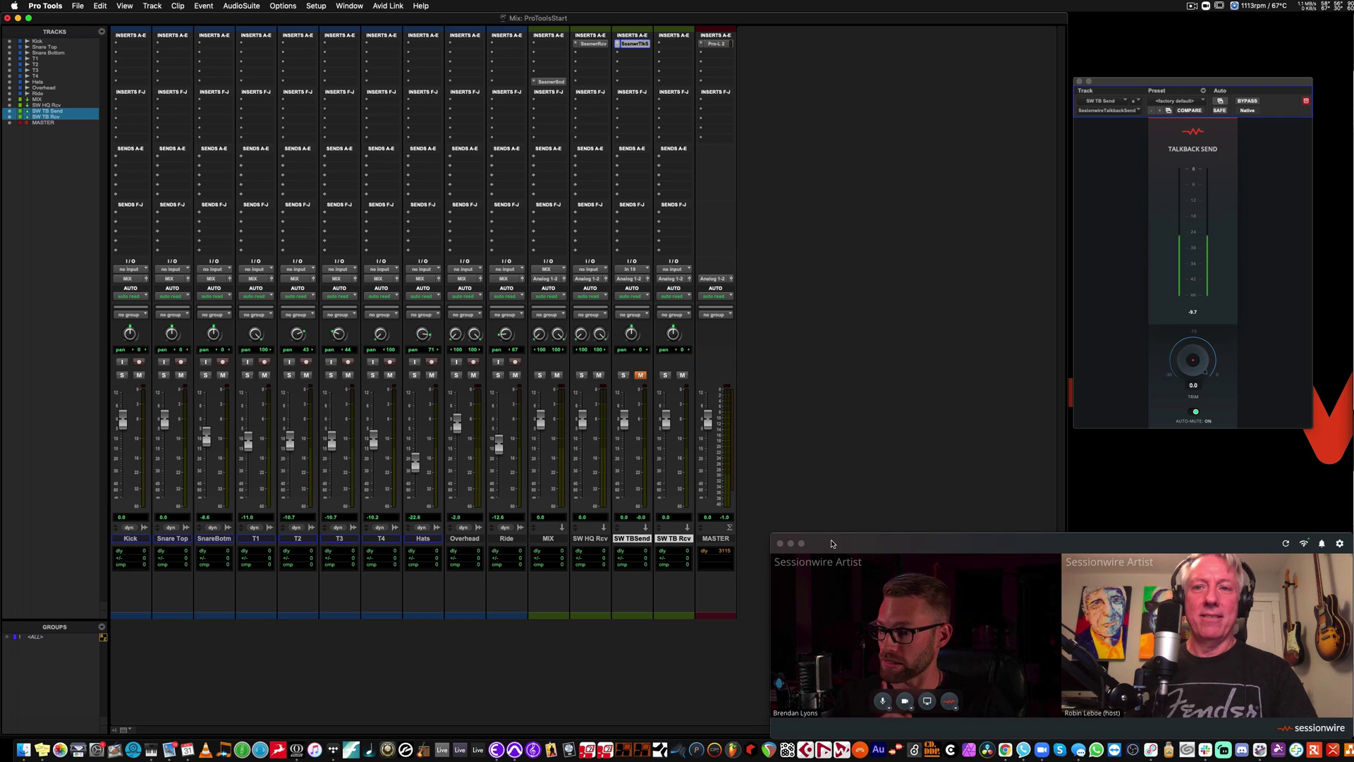
Insert the Sessionwire Talkback Receive (mono) plug-in on the SW TB Rcv track.
left_click(677, 44)
mouse_move(705, 43)
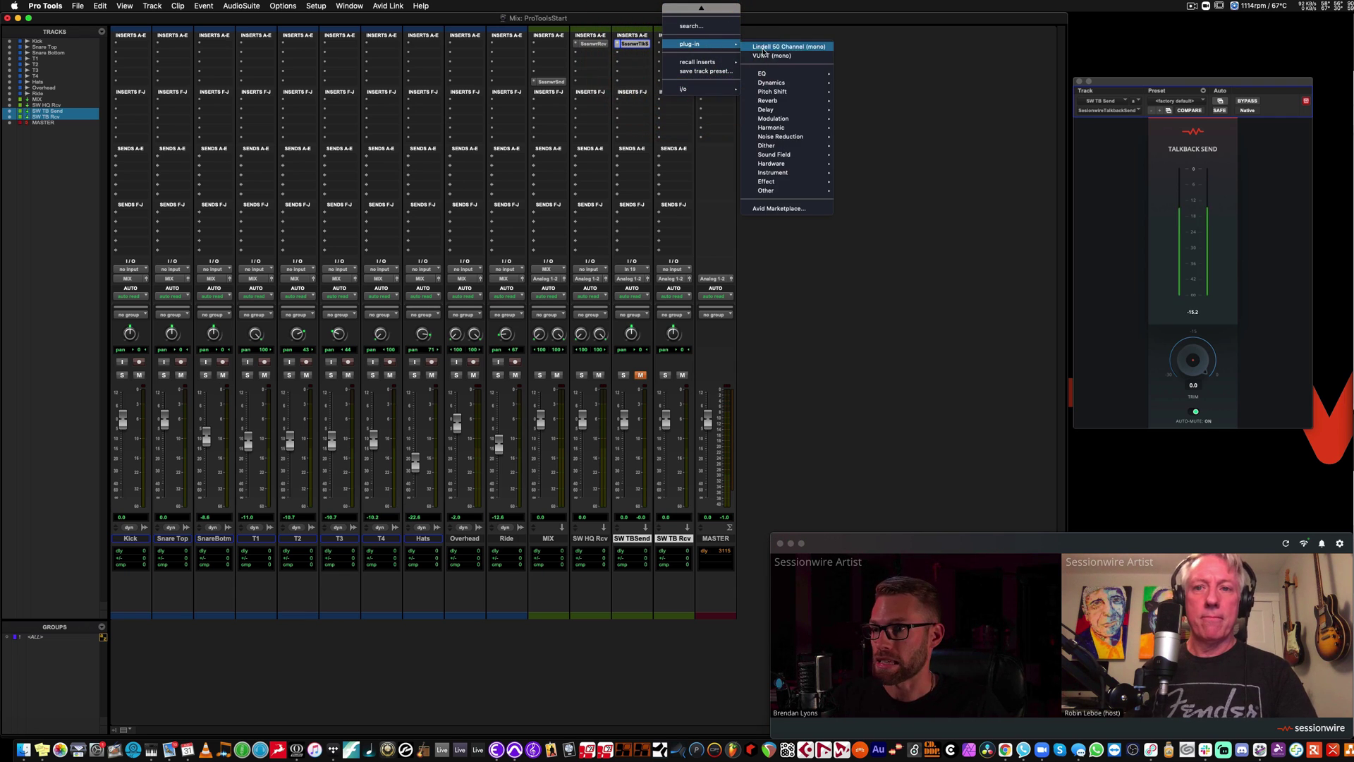
mouse_move(795, 194)
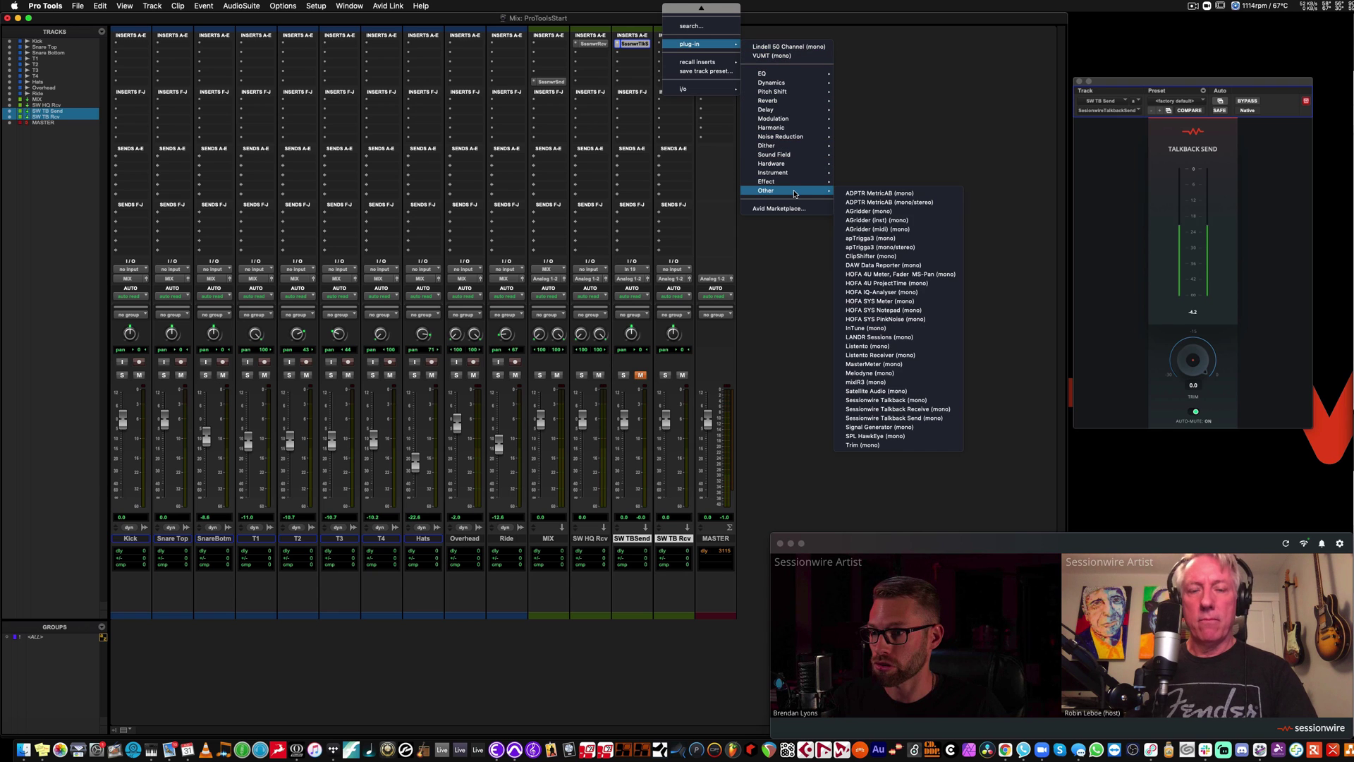
left_click(900, 410)
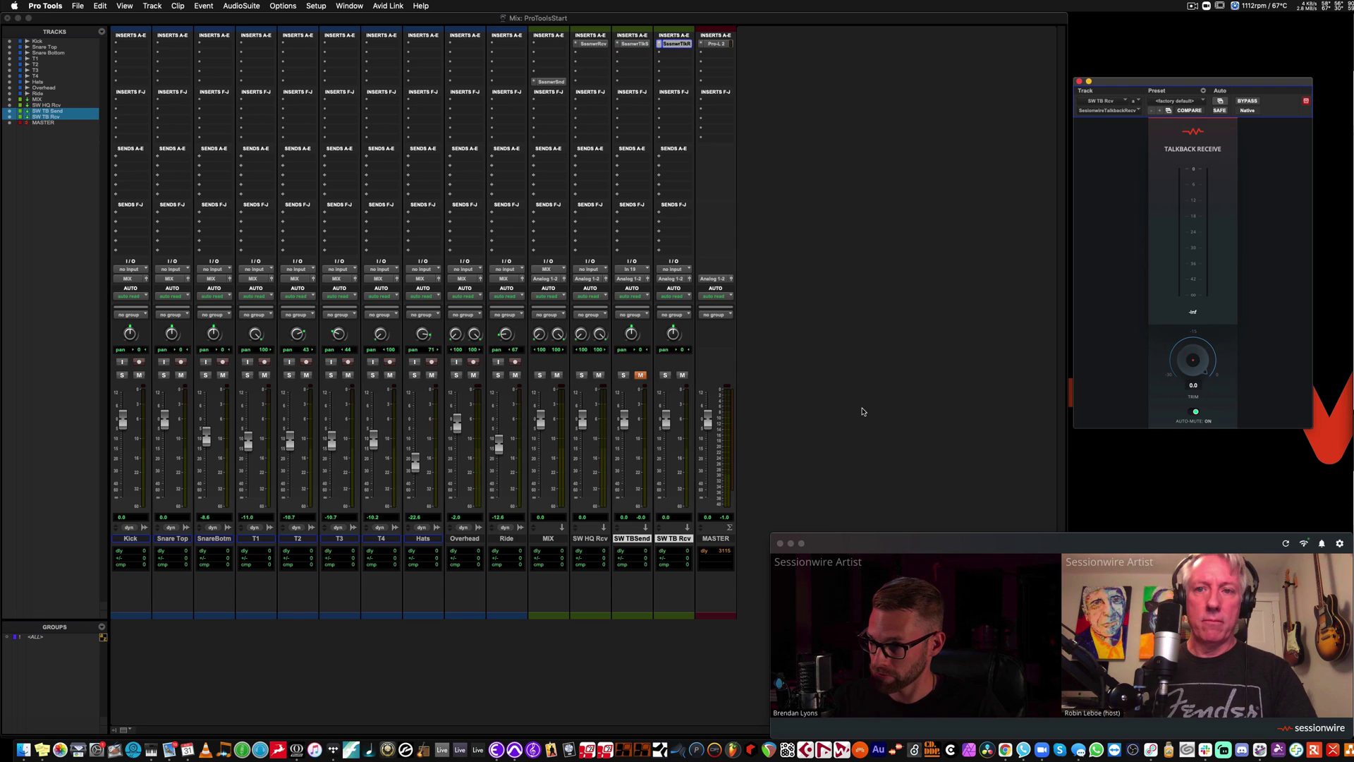
mouse_move(870, 627)
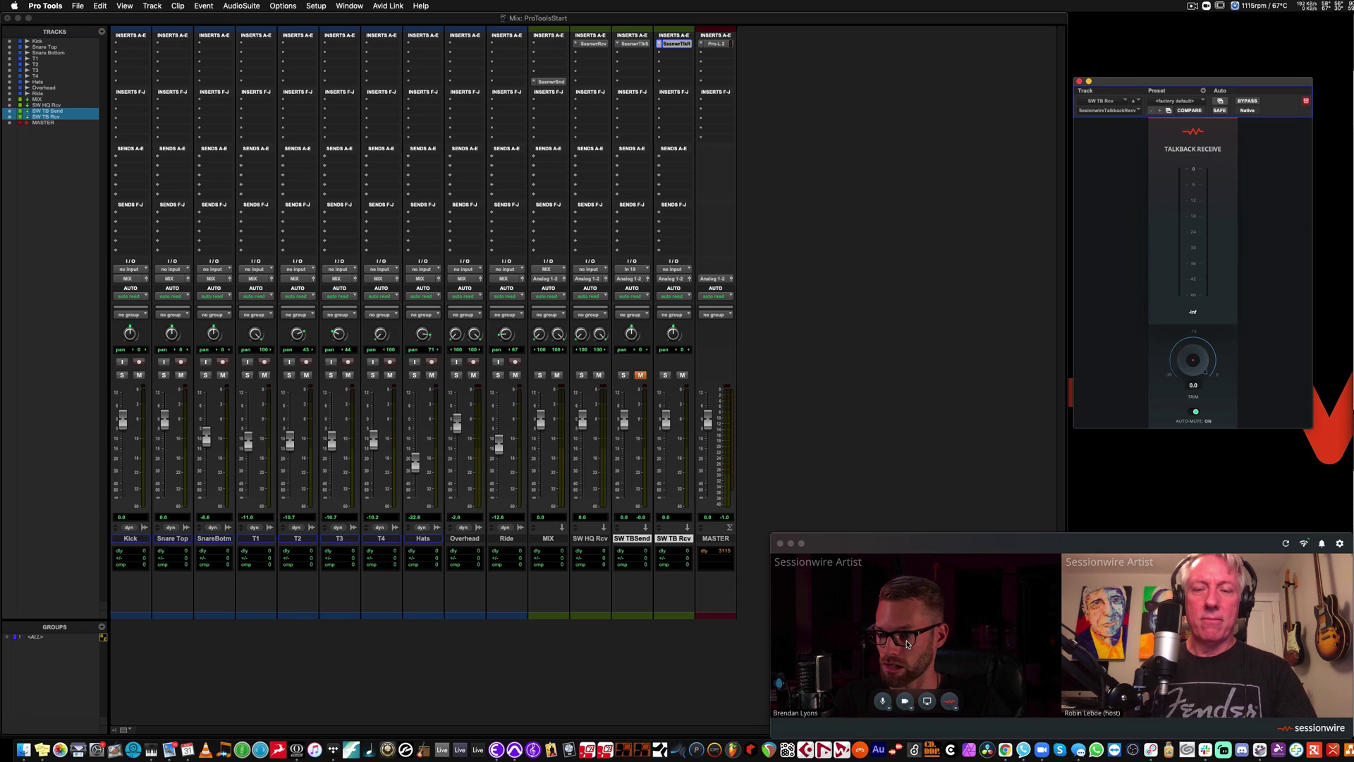
Set Sessionwire's microphone to Talkback Send Plugin and speaker to Talkback Receive Plugin.
left_click(890, 708)
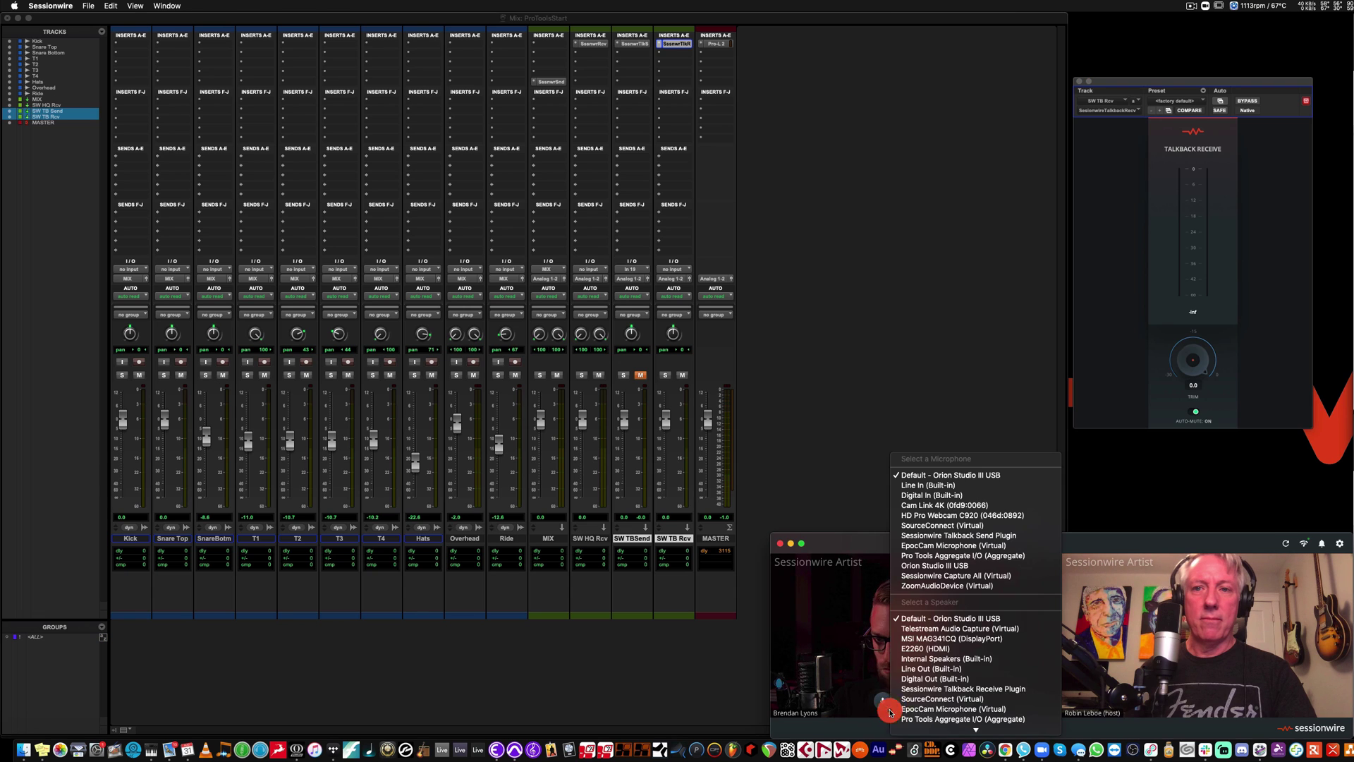
left_click(944, 538)
left_click(890, 708)
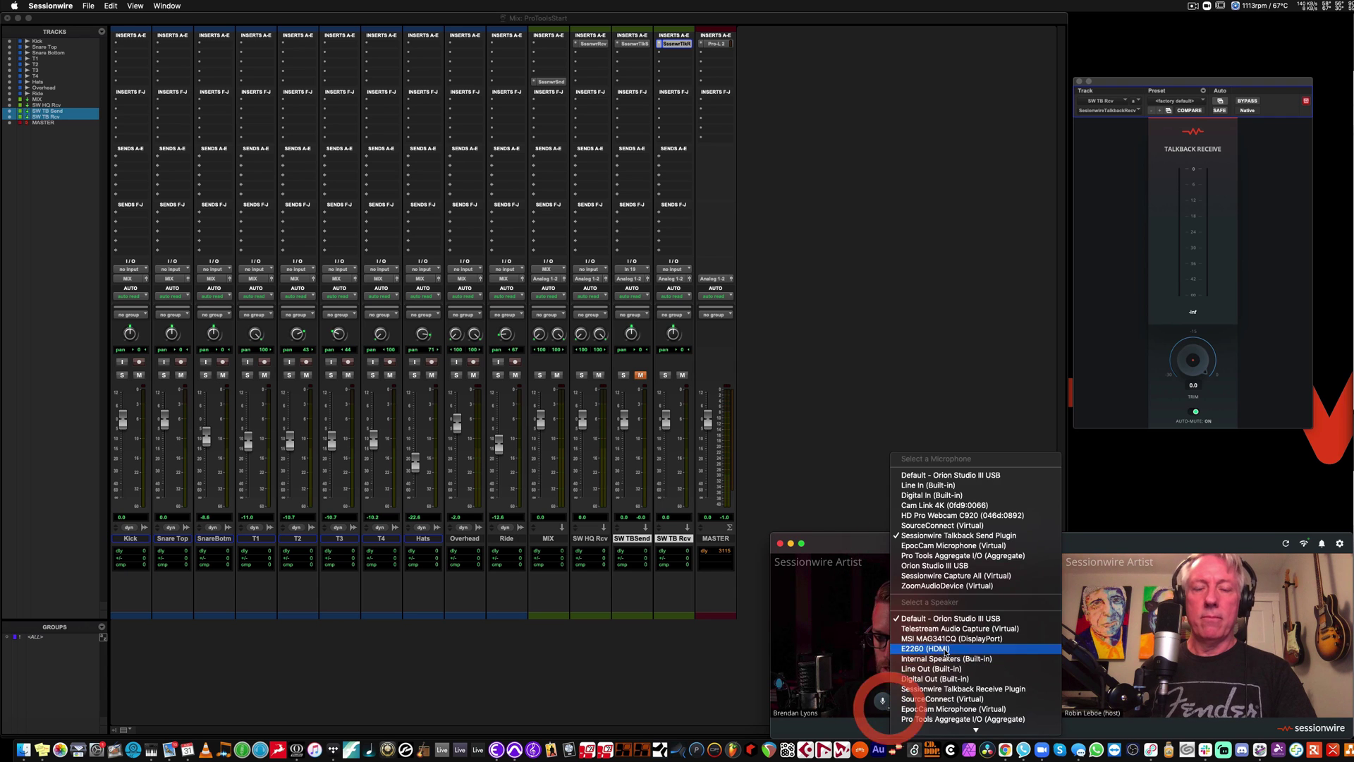
scroll(945, 652, "down", 2)
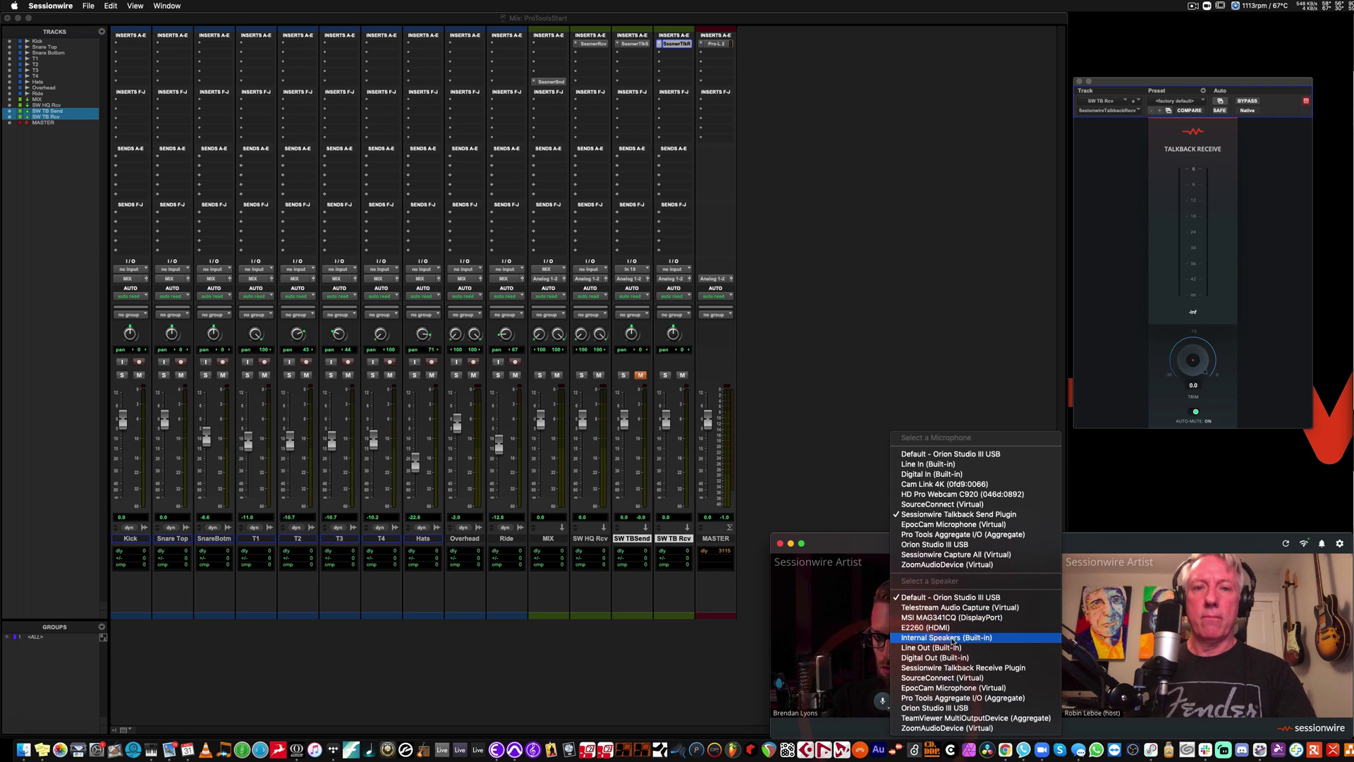
left_click(975, 669)
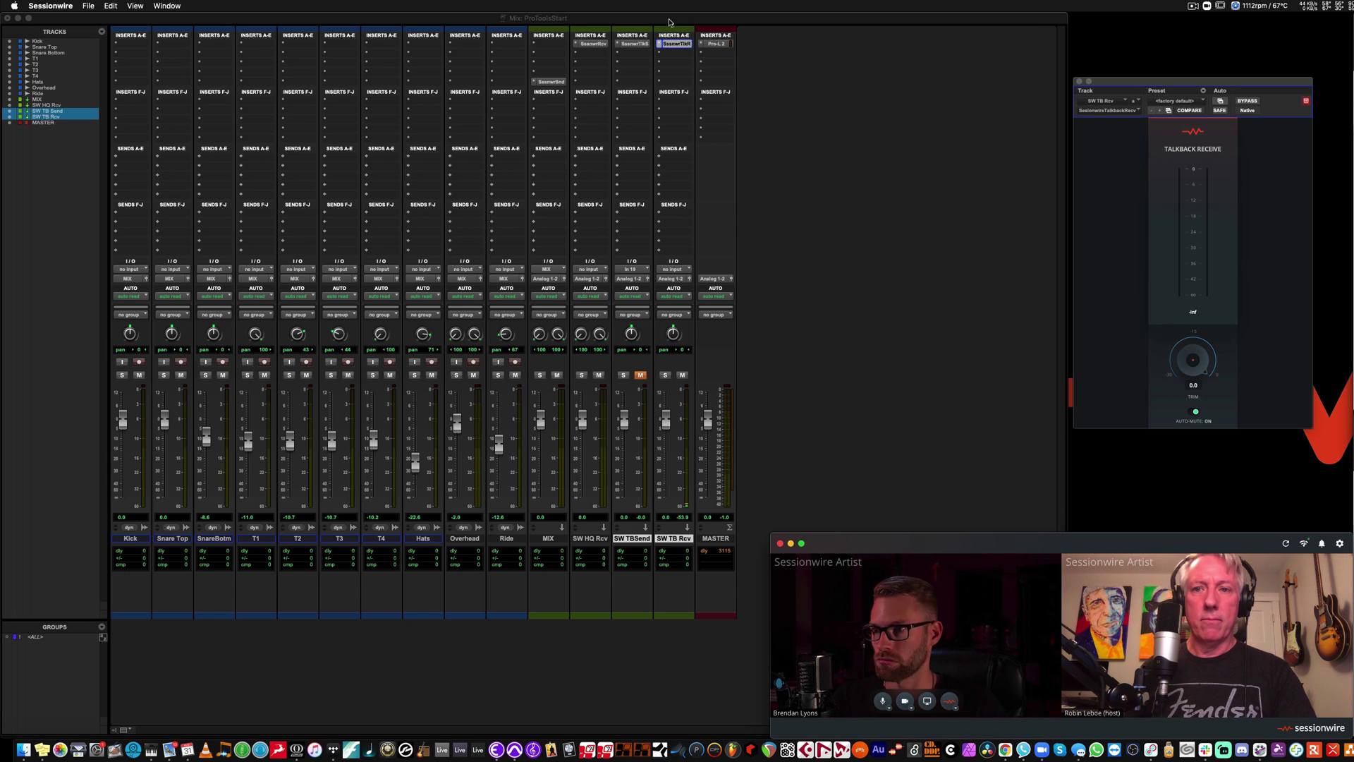
Reopen the SW TB Send track's Talkback Send plug-in window and select the SW TB Rcv track.
left_click(632, 44)
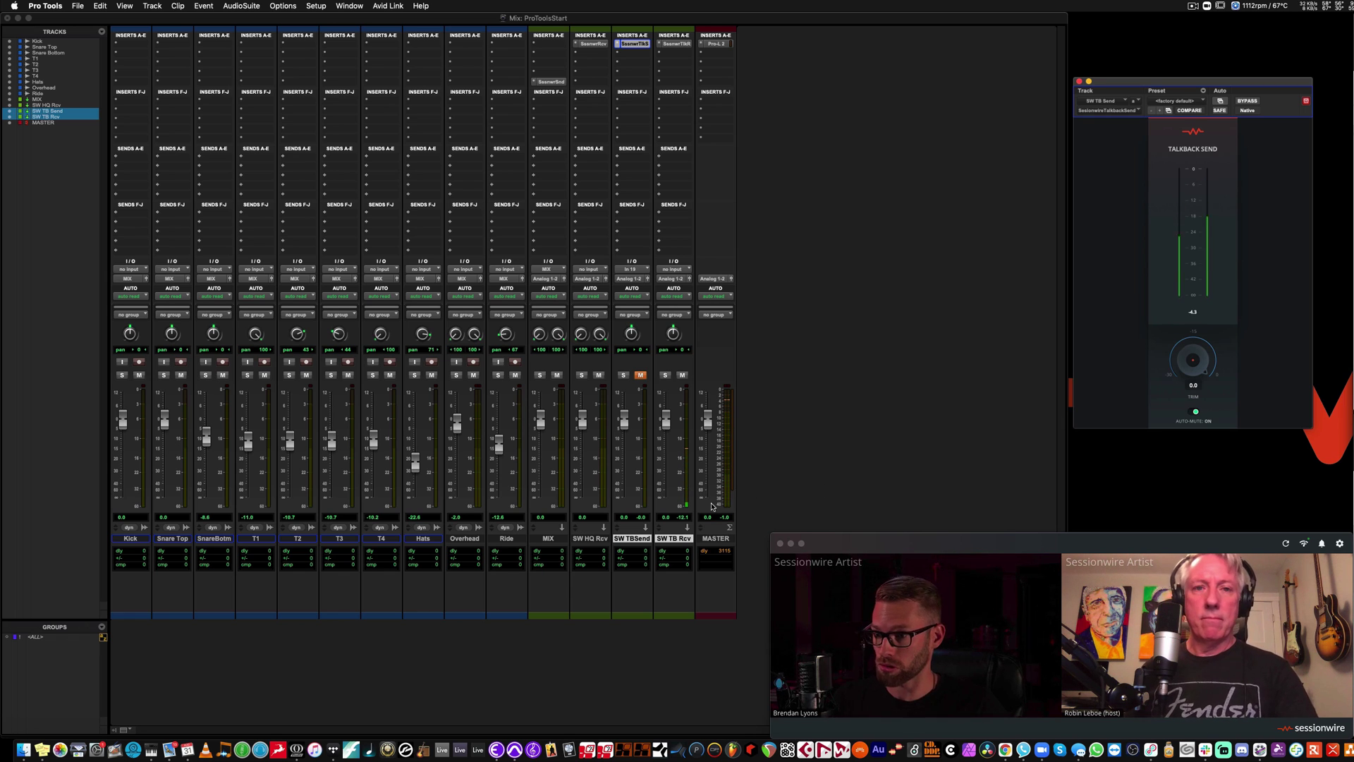
left_click(675, 538)
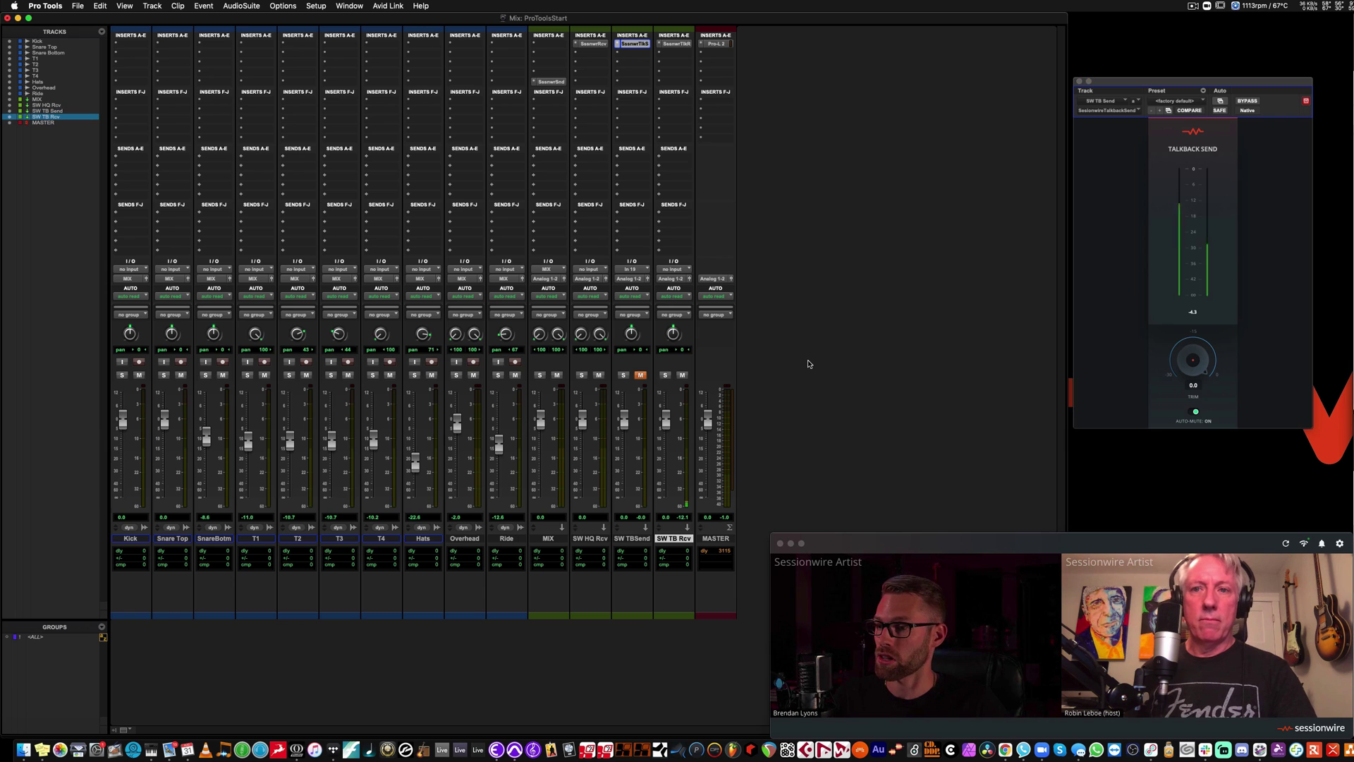